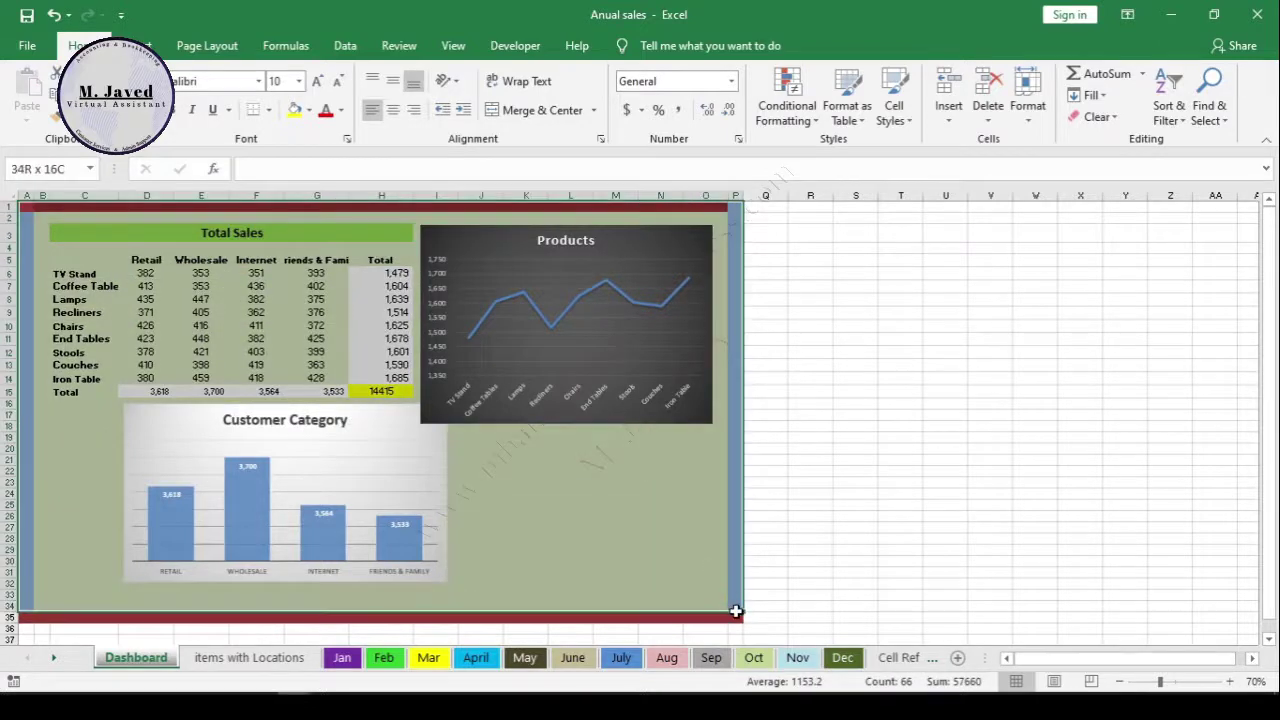
Copy the whole dashboard range A1:P35, including the Total Sales table and both charts.
key(ctrl+c)
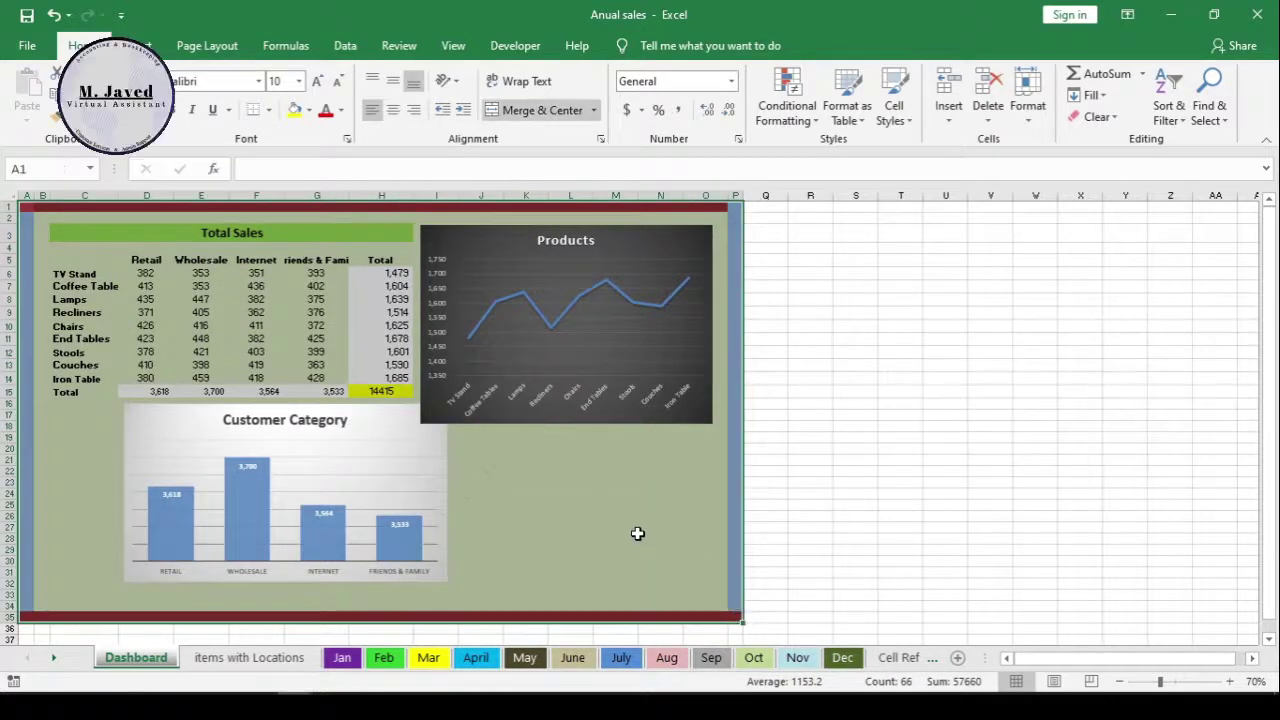
right_click(638, 535)
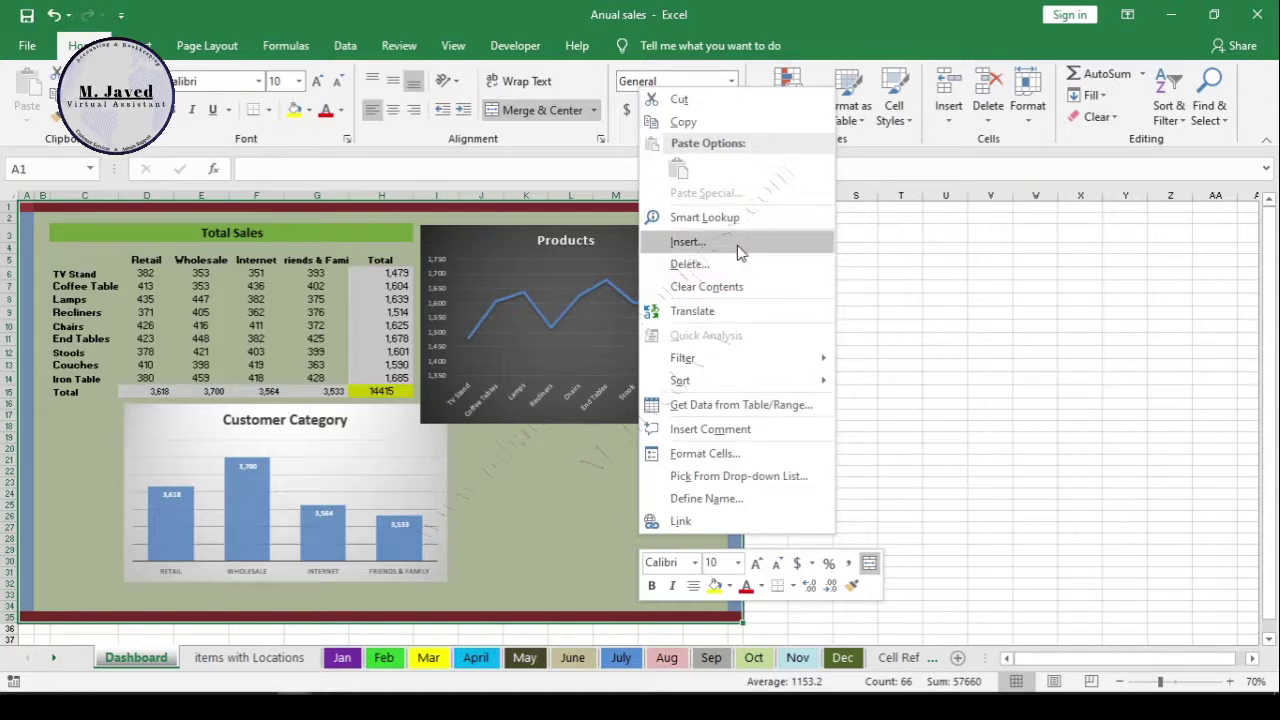
click(696, 121)
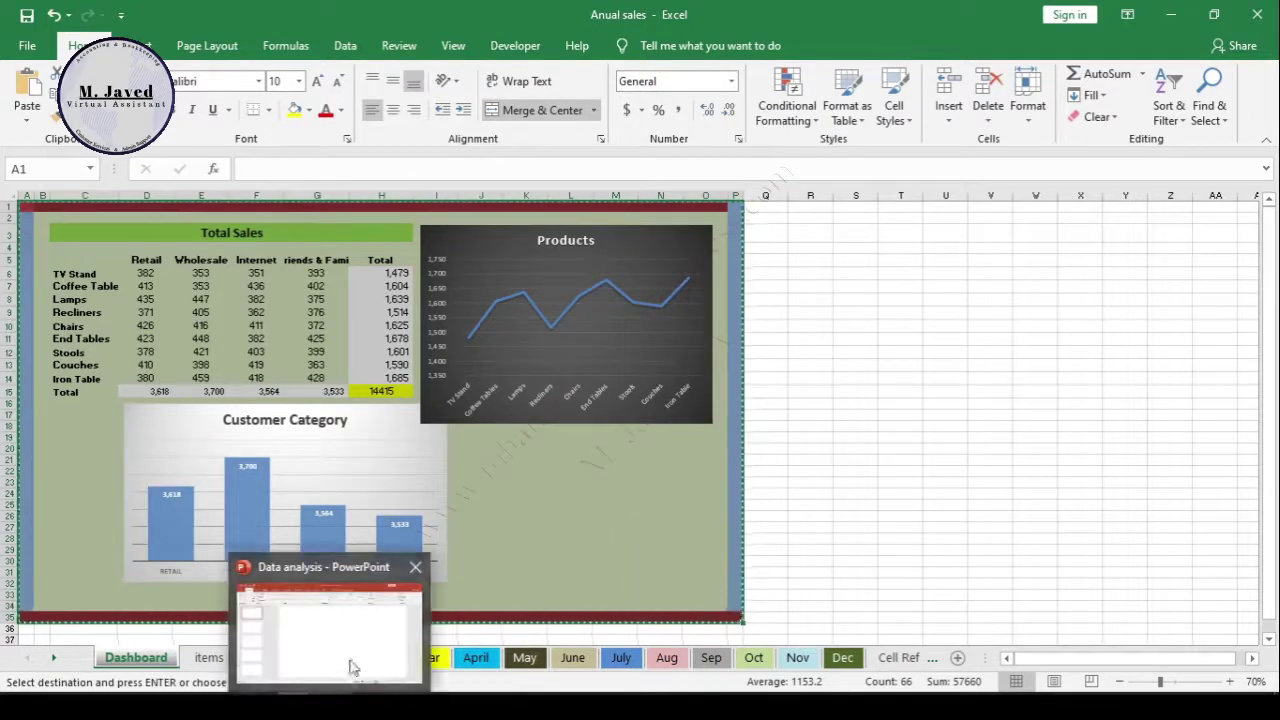
Switch to the Data analysis presentation in PowerPoint and paste the dashboard on slide 1 with Keep Source Formatting.
click(350, 672)
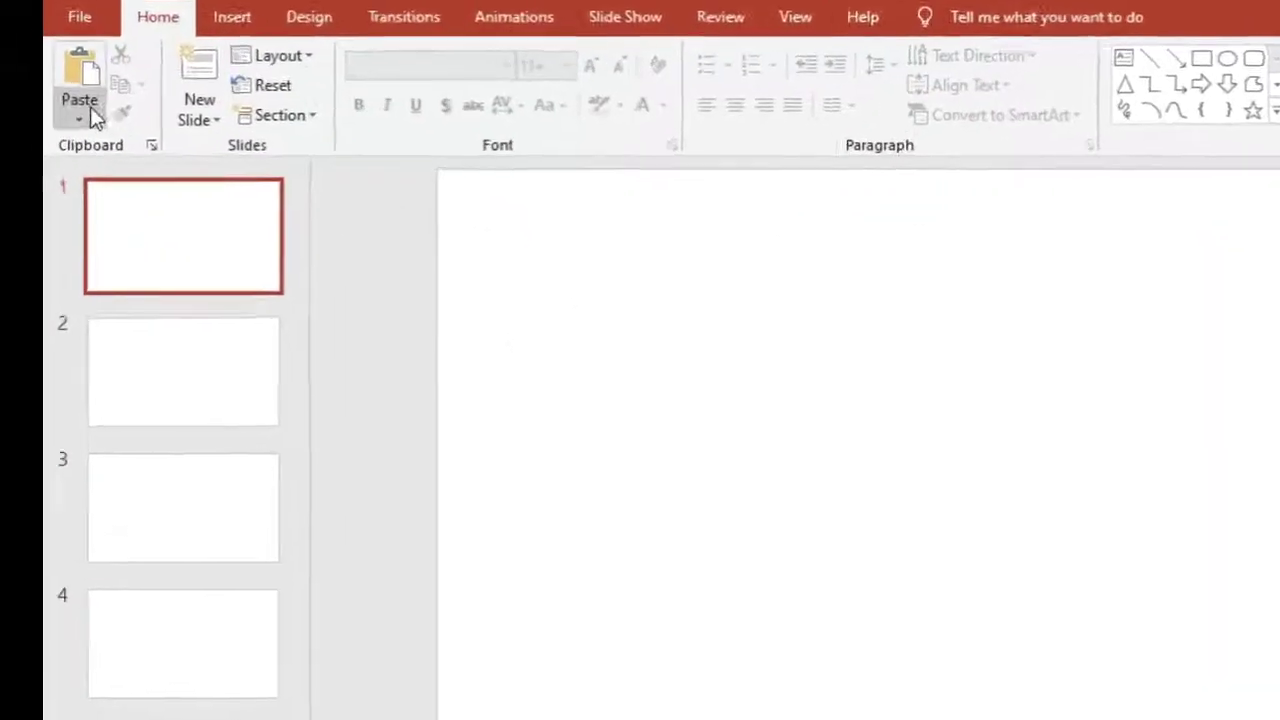
click(27, 119)
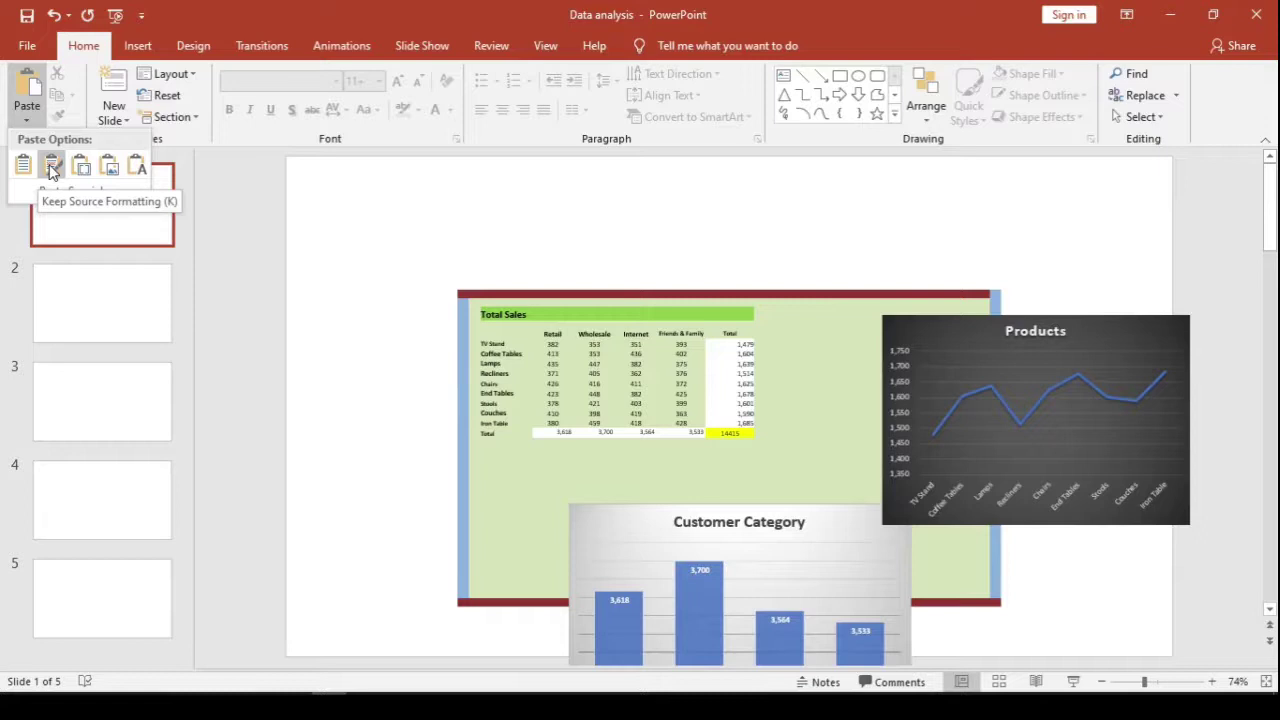
click(52, 170)
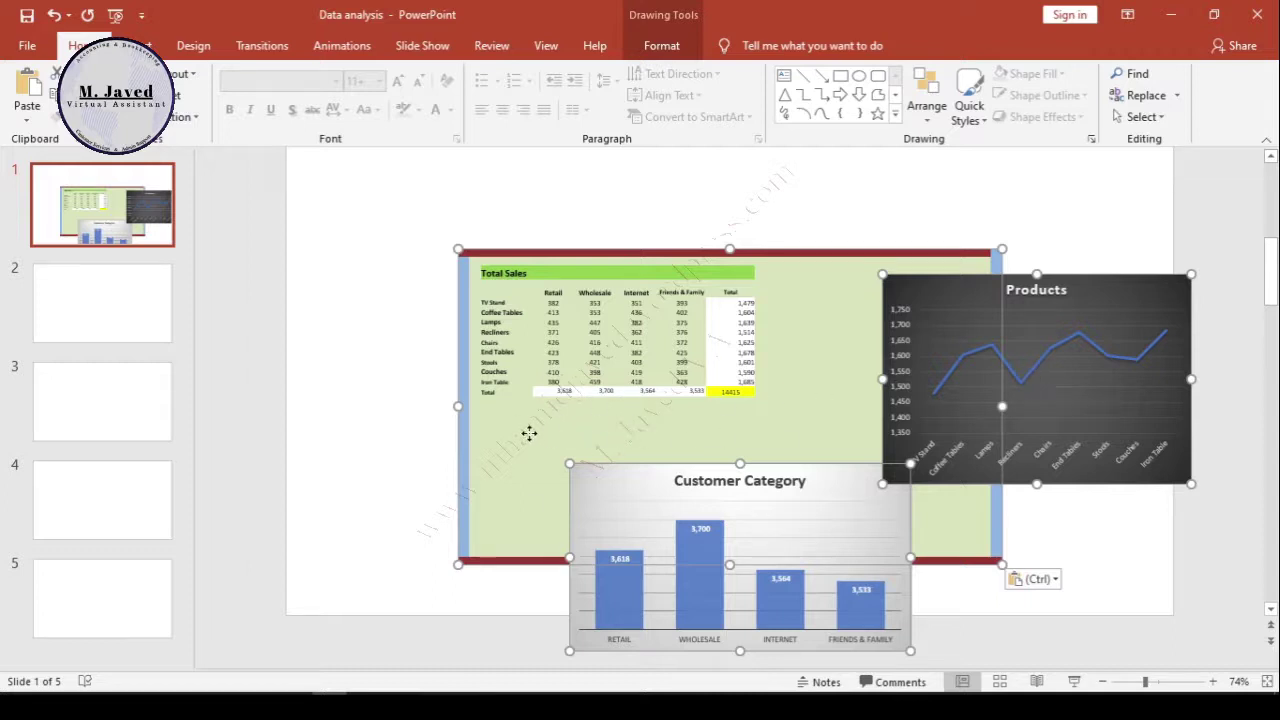
Enlarge the pasted table on slide 1 and arrange the Products and Customer Category charts inside its frame.
click(312, 420)
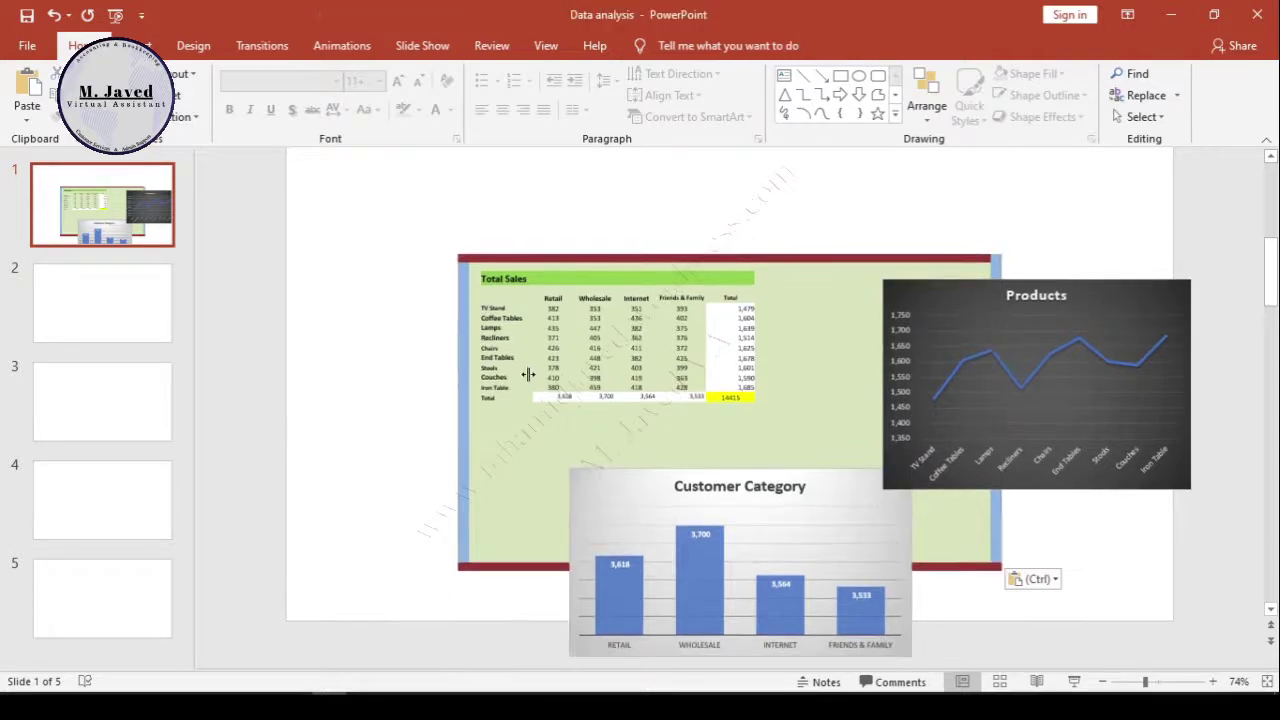
scroll(378, 444, up, 2)
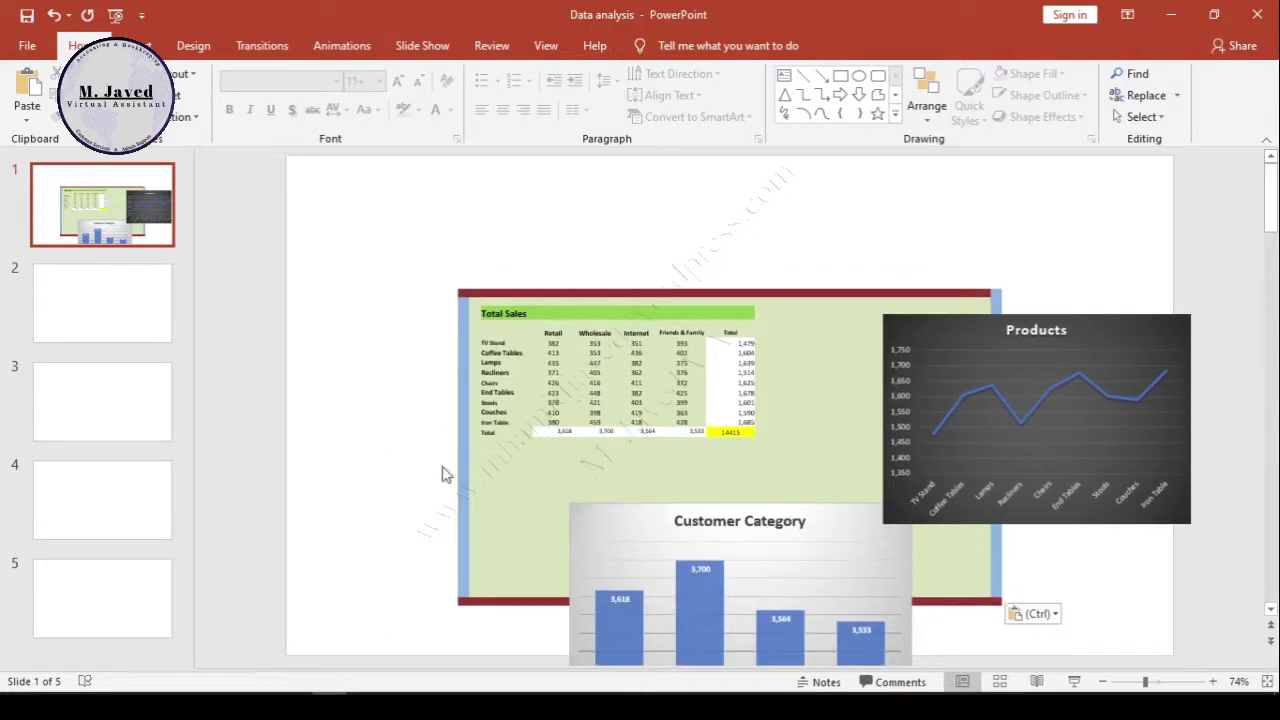
click(543, 489)
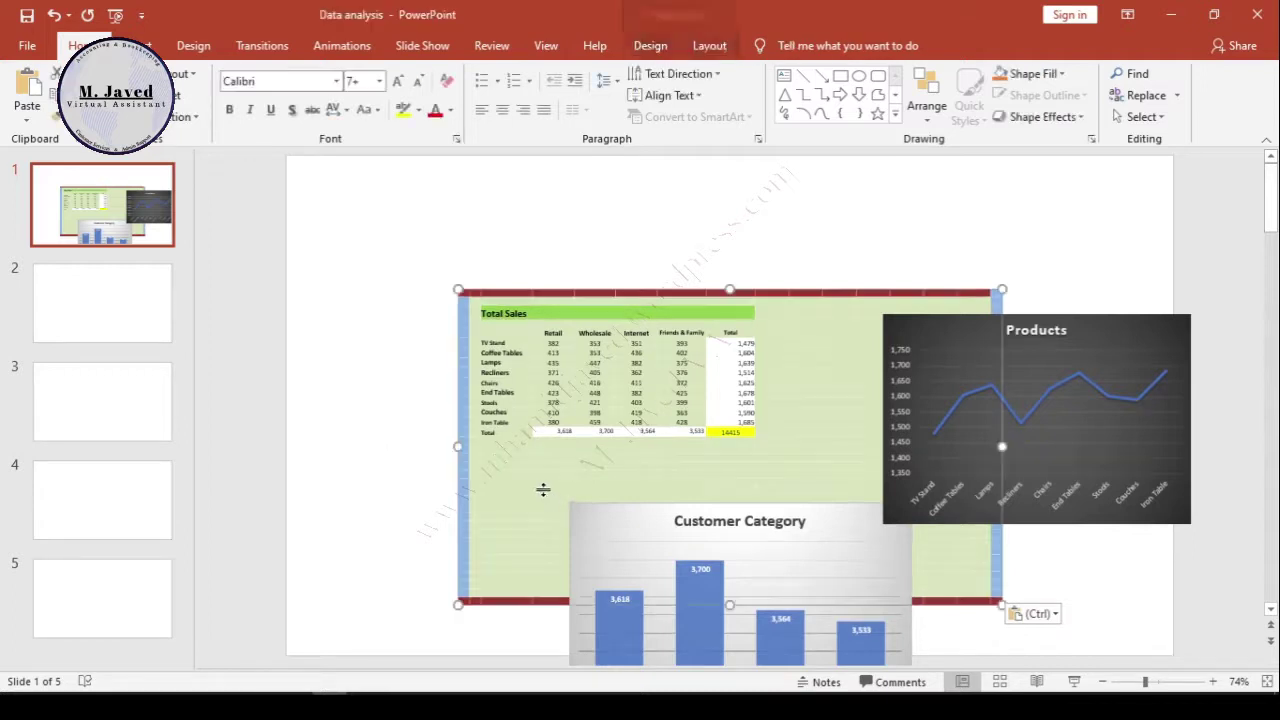
drag(458, 292, 357, 214)
drag(1006, 606, 1097, 628)
drag(1080, 326, 972, 267)
drag(876, 498, 758, 426)
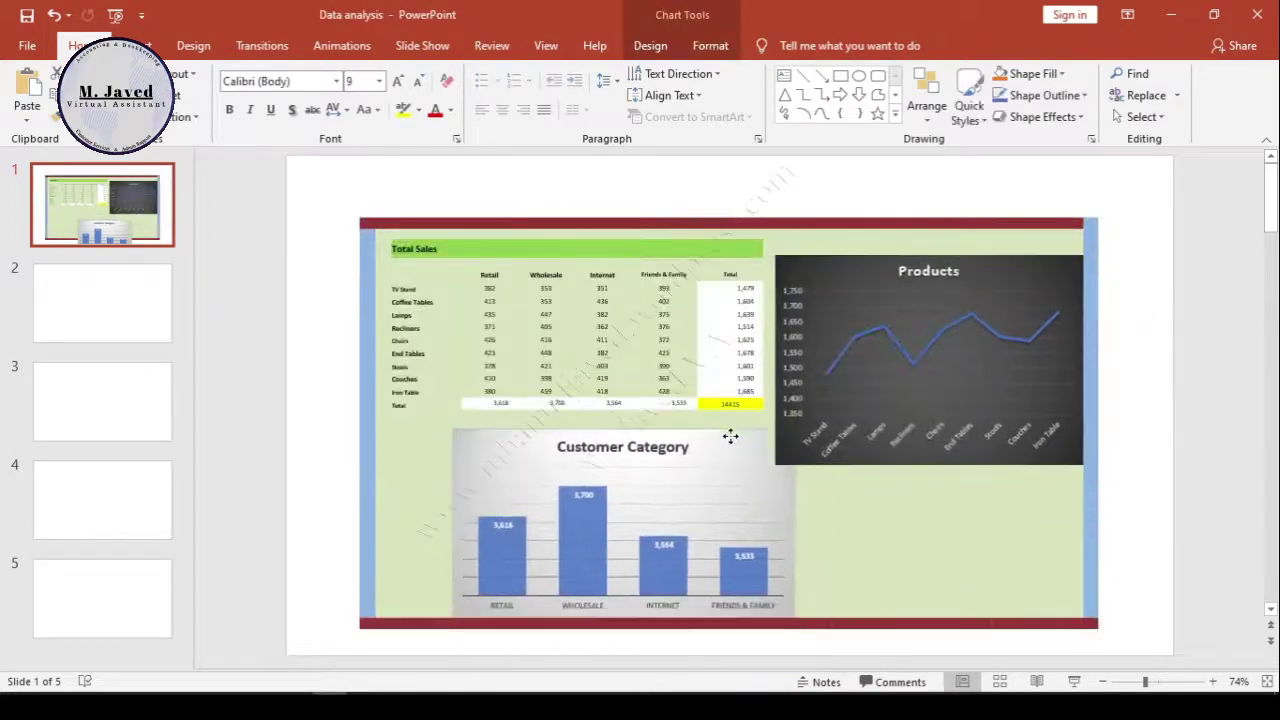
Replace the Wholesale value for Couches in the slide 1 table with 500000.
click(659, 395)
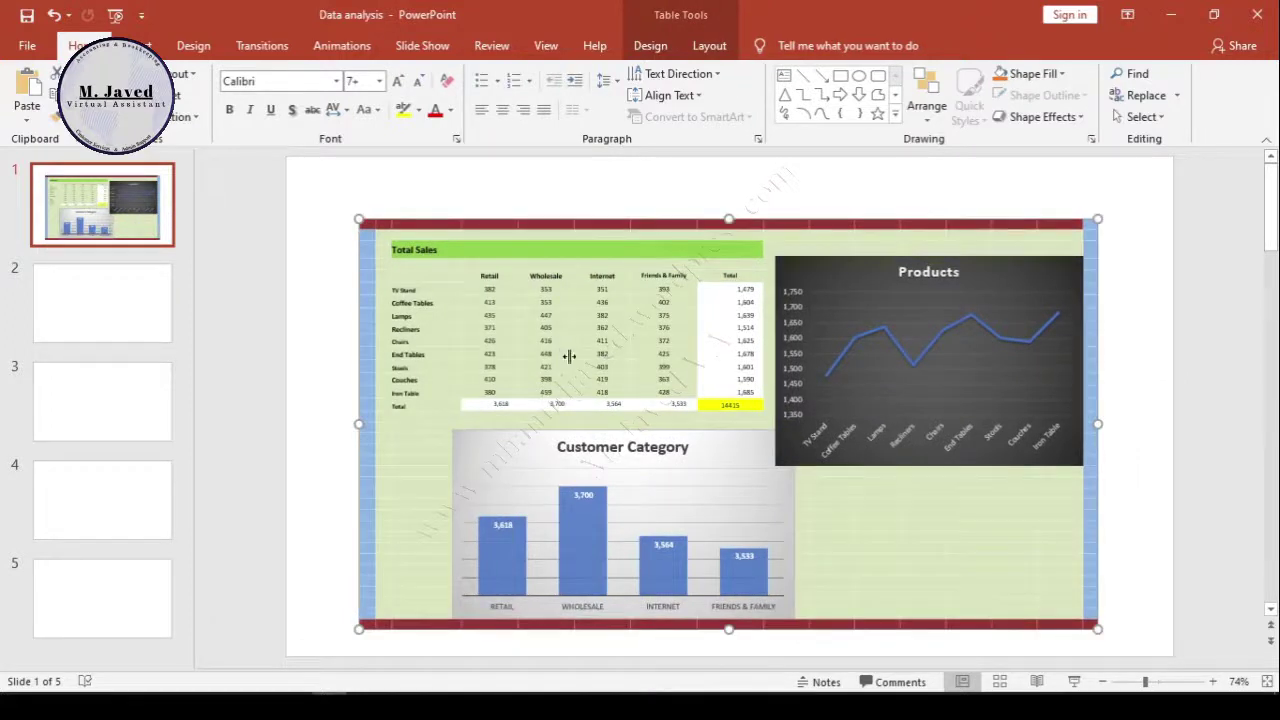
drag(562, 356, 495, 356)
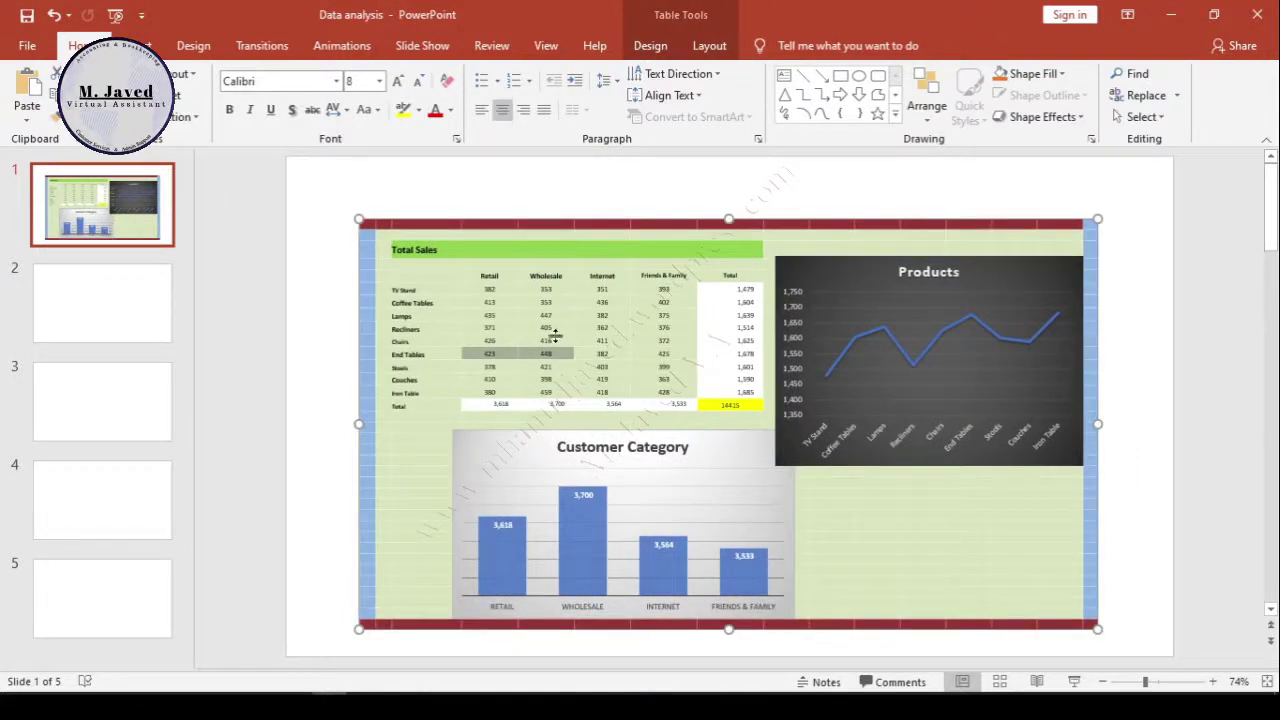
click(557, 384)
click(1212, 681)
scroll(1034, 514, down, 4)
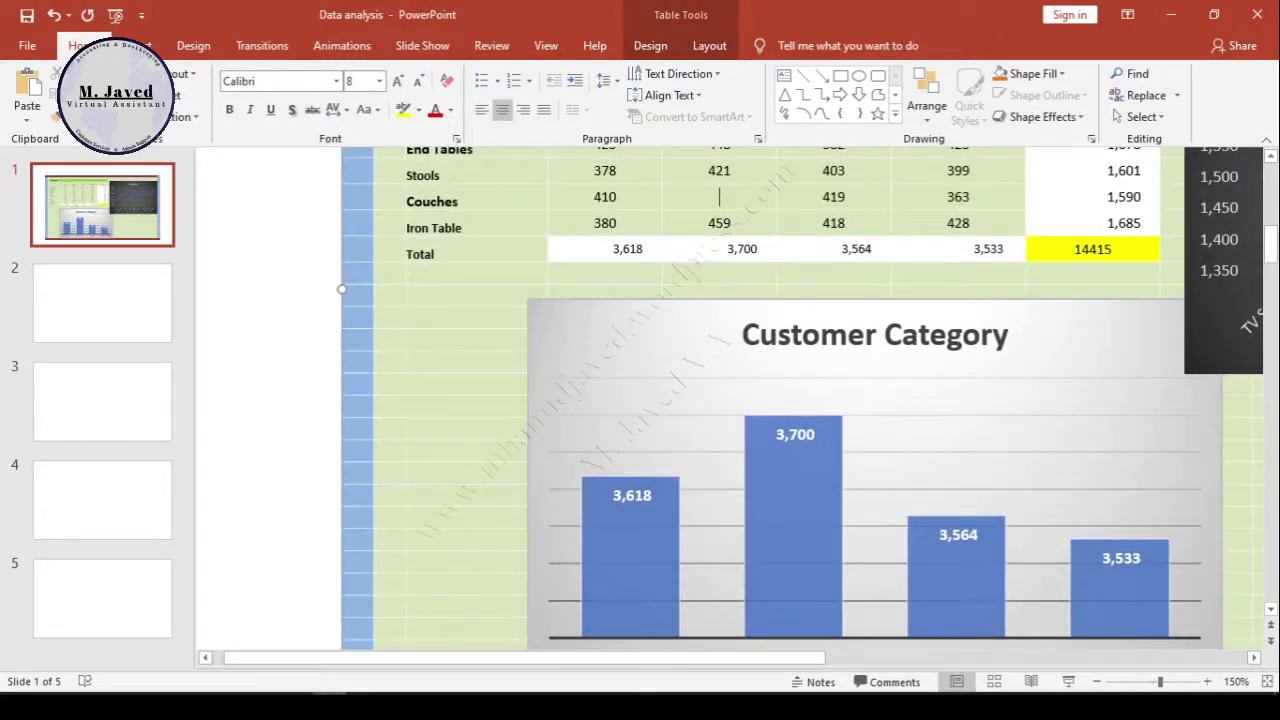
text(500000)
click(1097, 681)
click(1097, 681)
click(1097, 681)
click(1097, 681)
click(1097, 681)
click(1097, 681)
click(1097, 681)
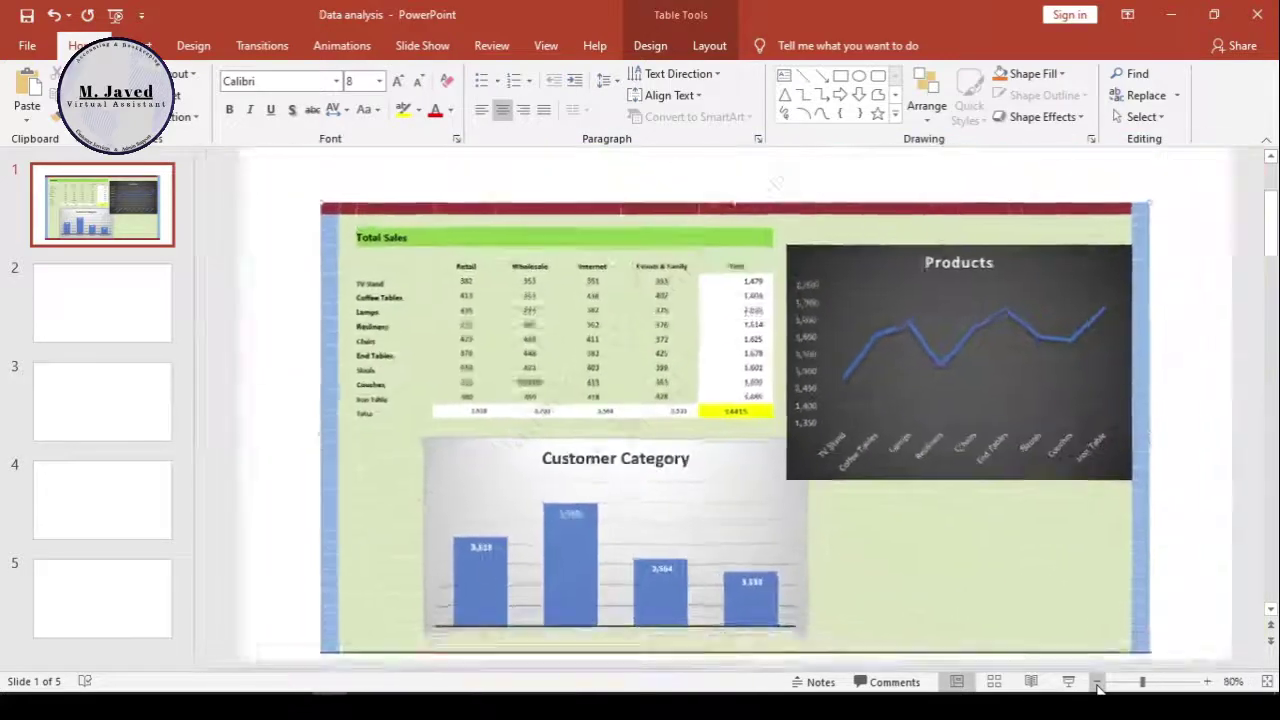
Paste the dashboard on slide 2 with Paste Special as a linked Microsoft Excel Worksheet Object.
click(129, 320)
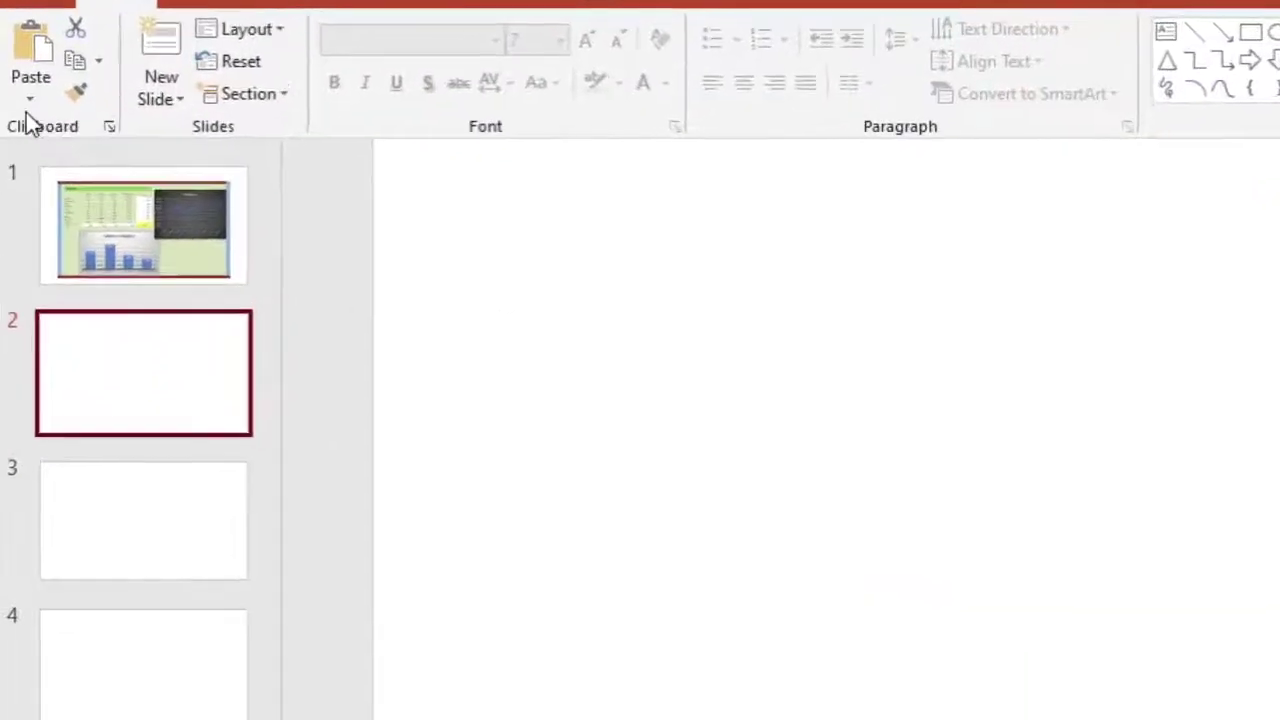
click(28, 100)
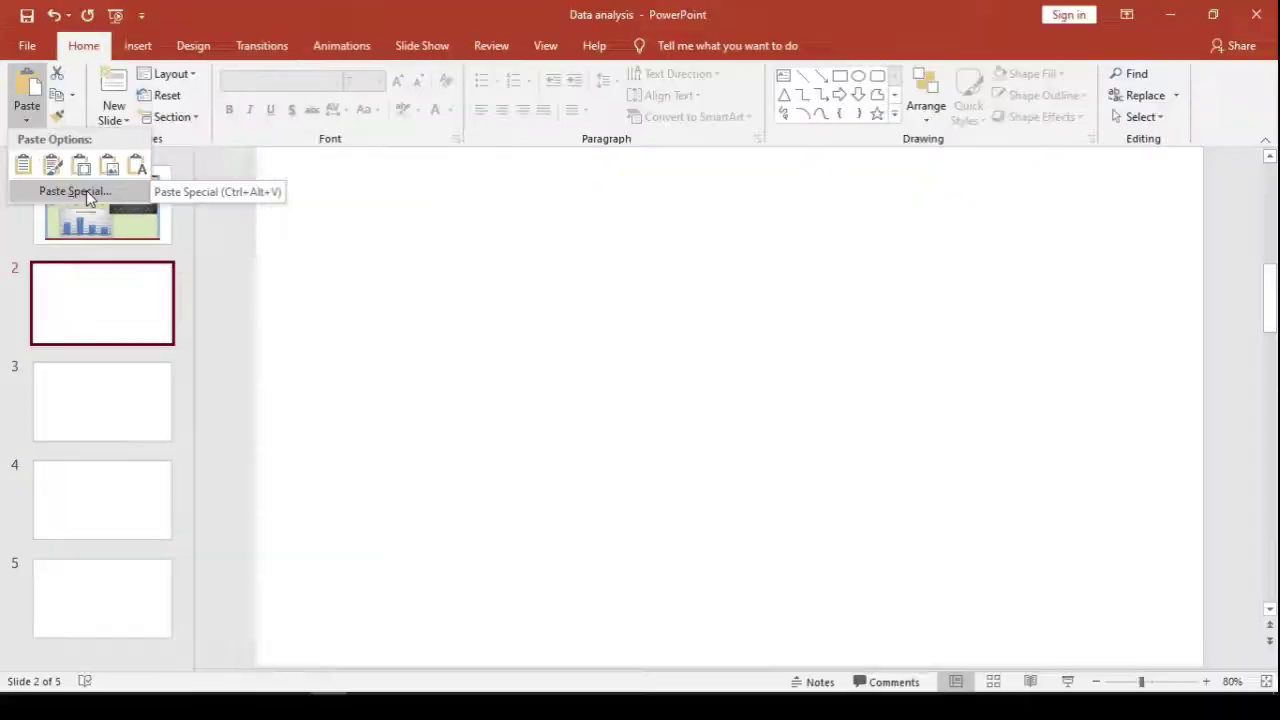
key(Escape)
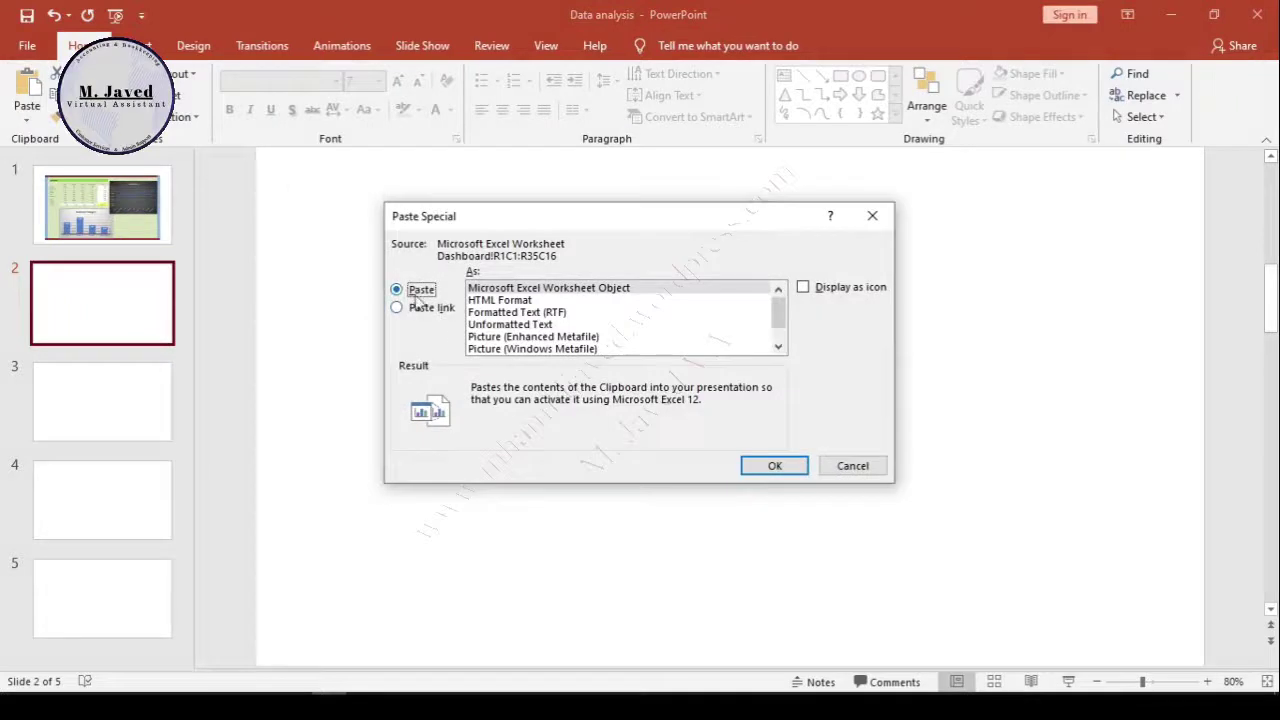
click(399, 309)
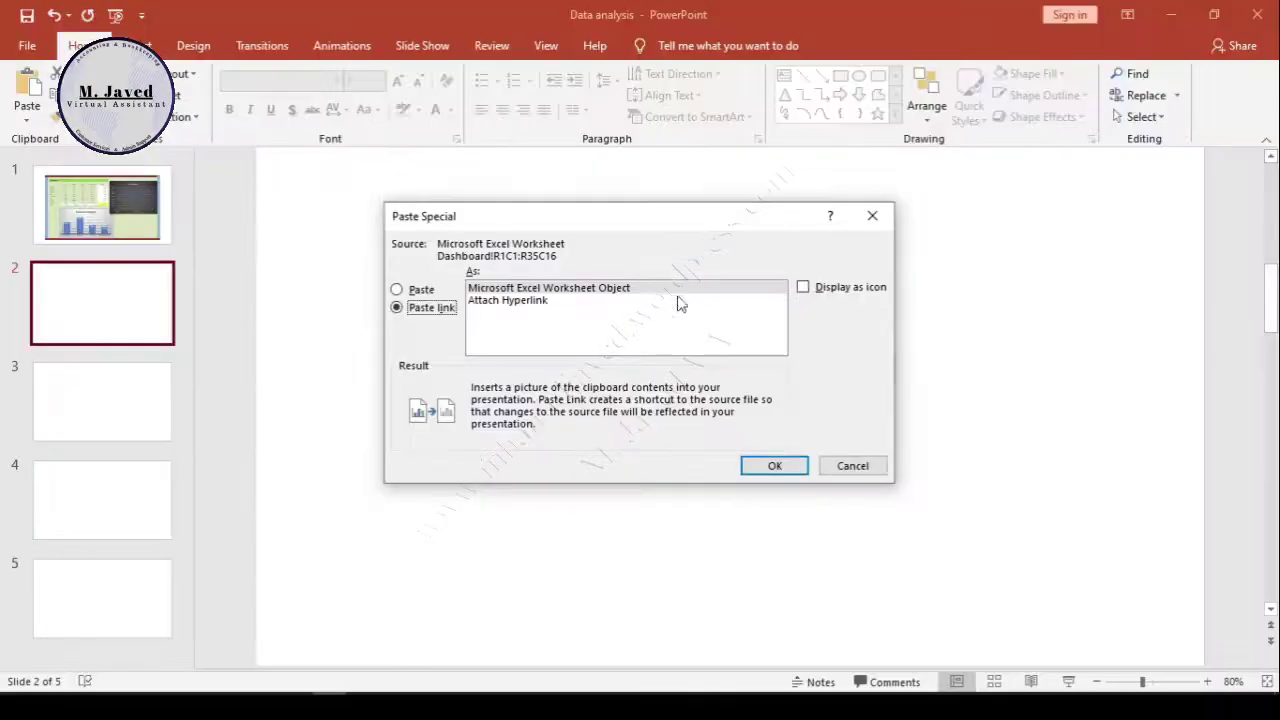
click(760, 466)
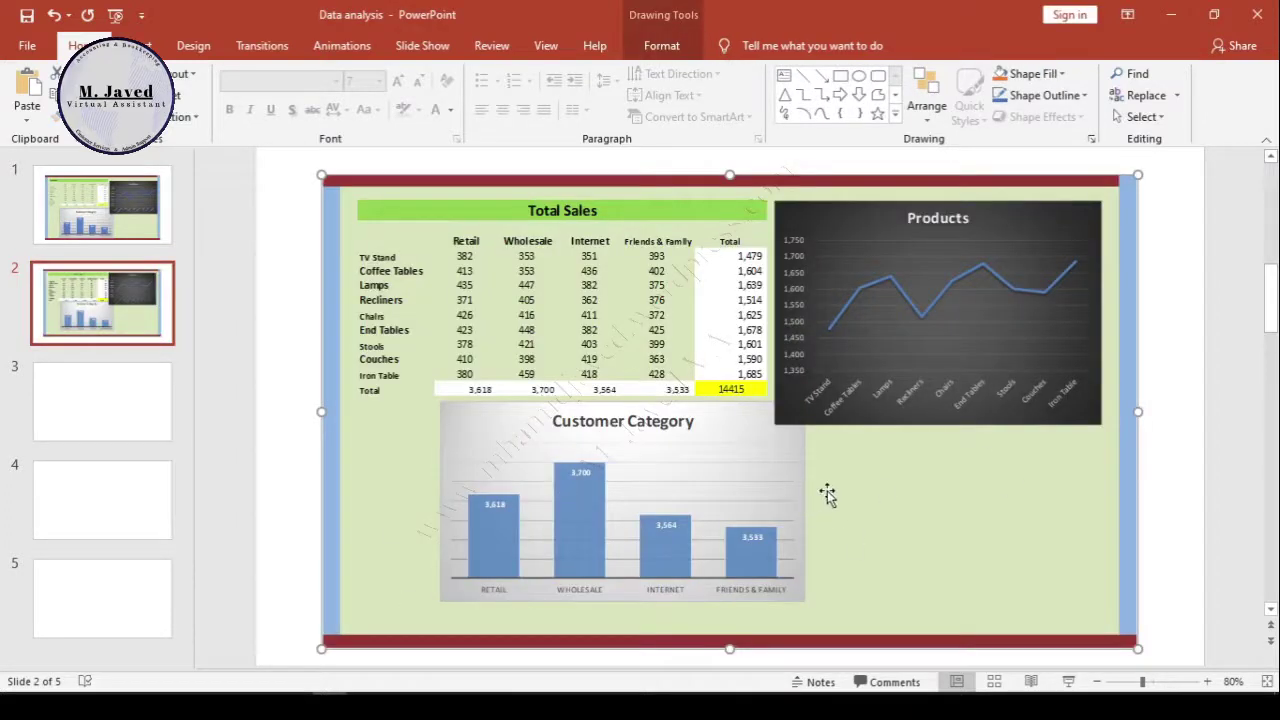
Look at the Update Link option available for the linked dashboard on slide 2.
scroll(678, 316, down, 1)
right_click(664, 290)
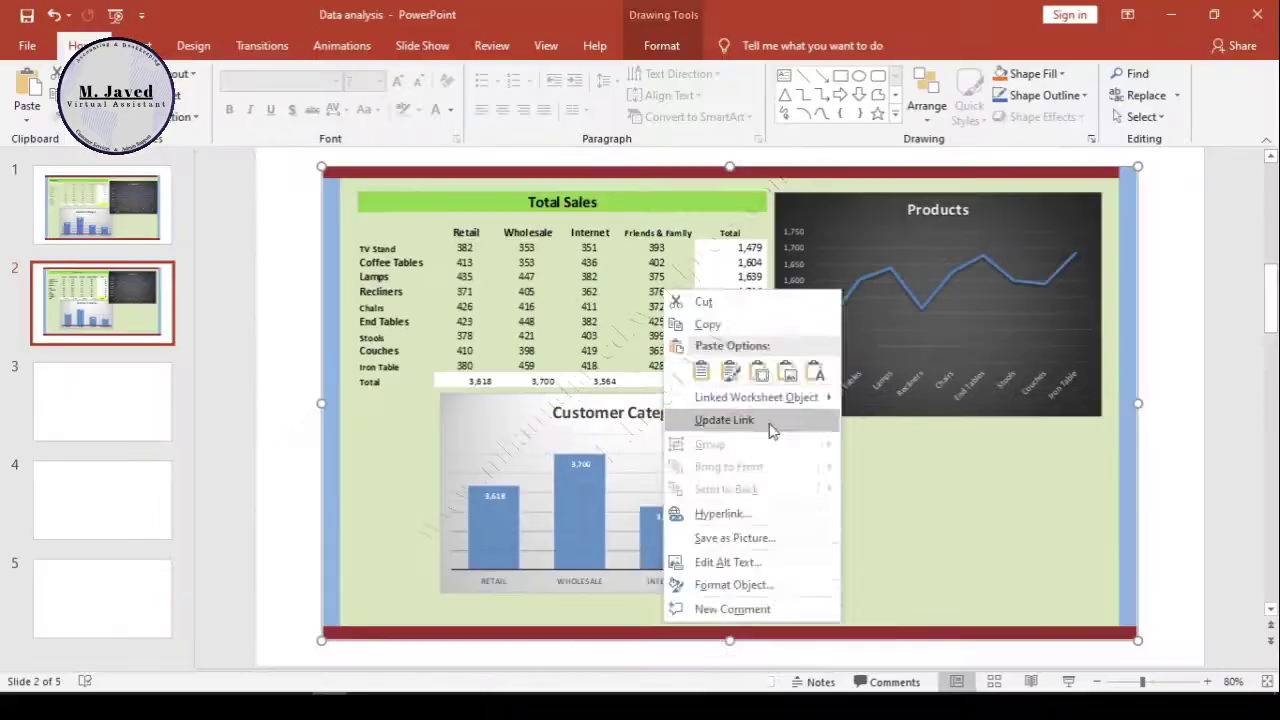
click(834, 455)
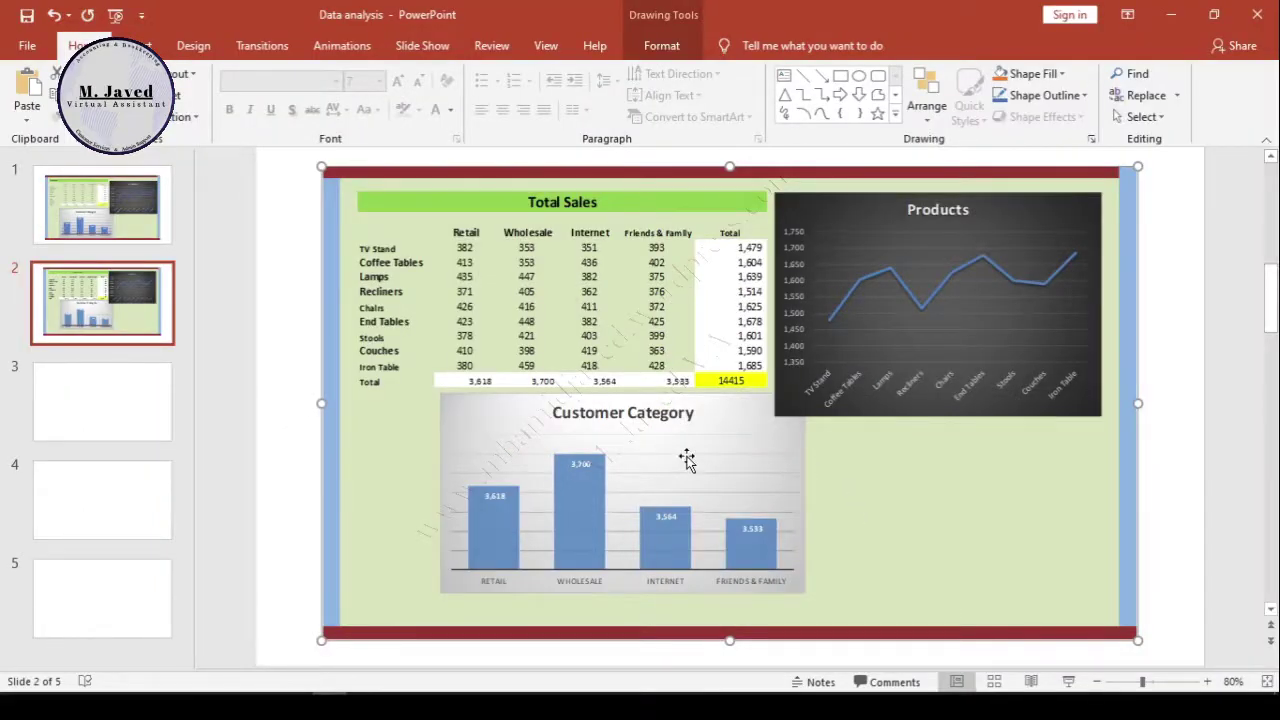
Paste the dashboard on slide 3 as a picture.
click(92, 390)
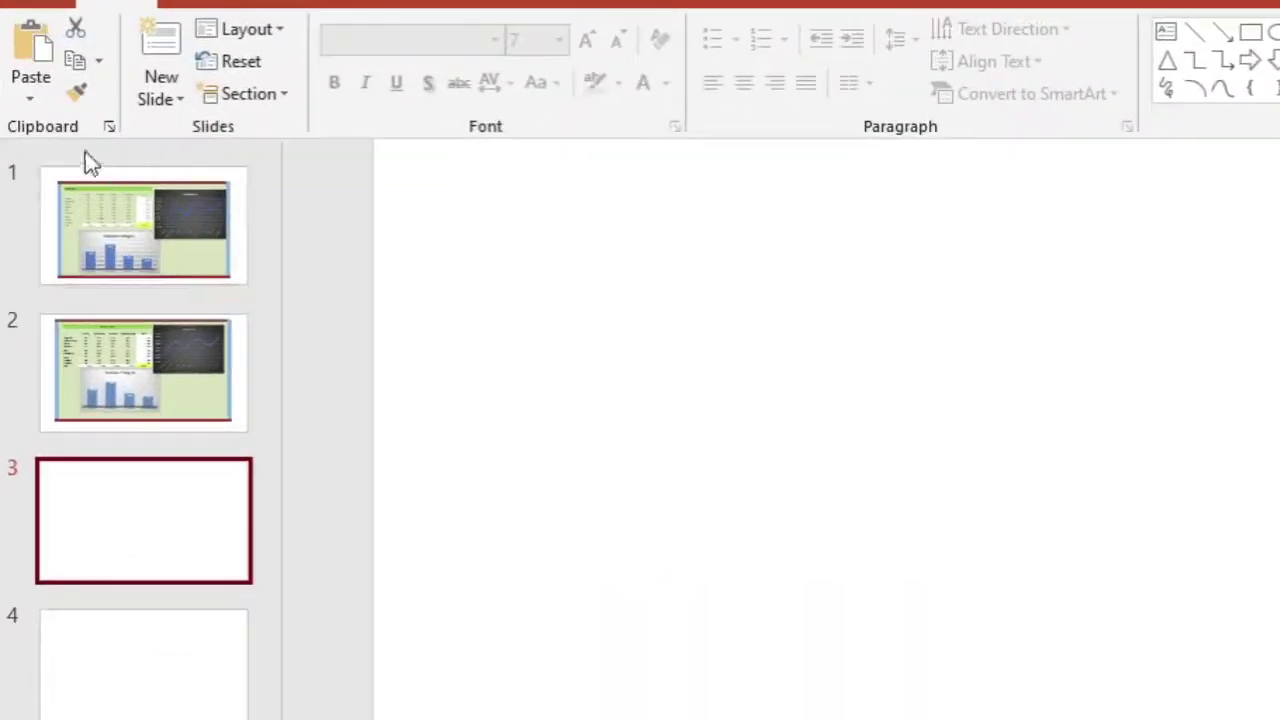
click(36, 100)
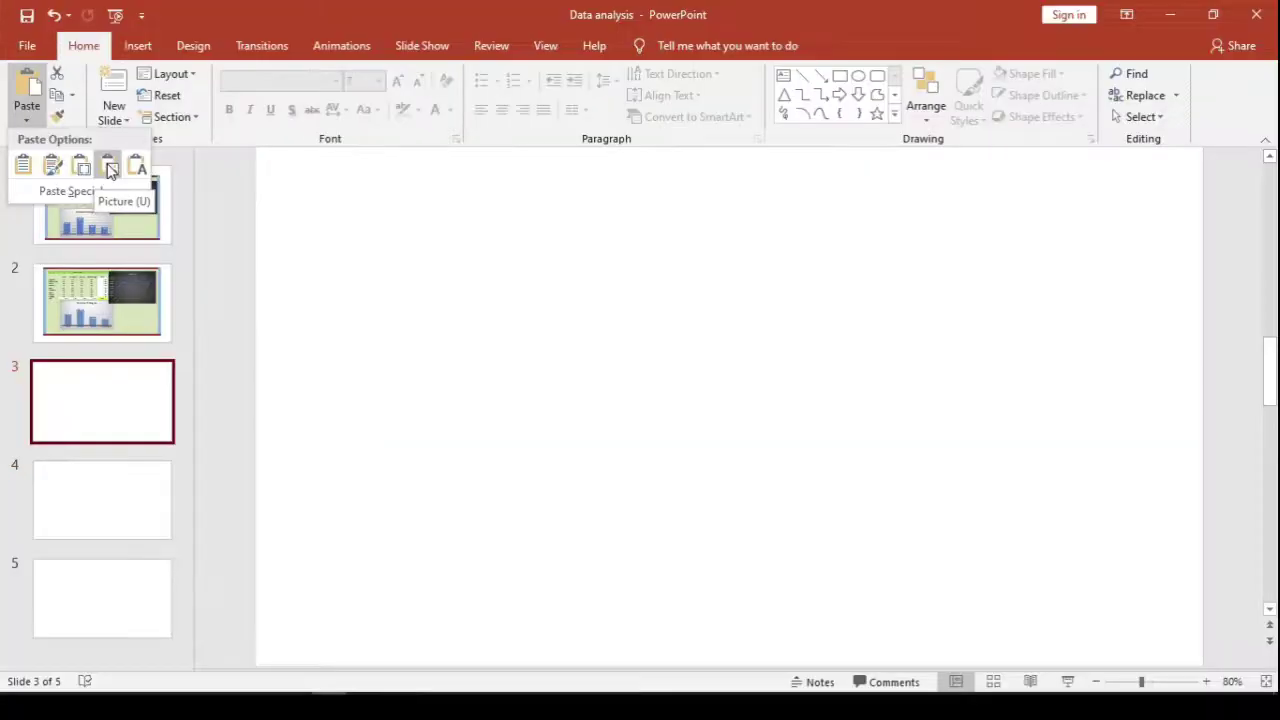
click(153, 170)
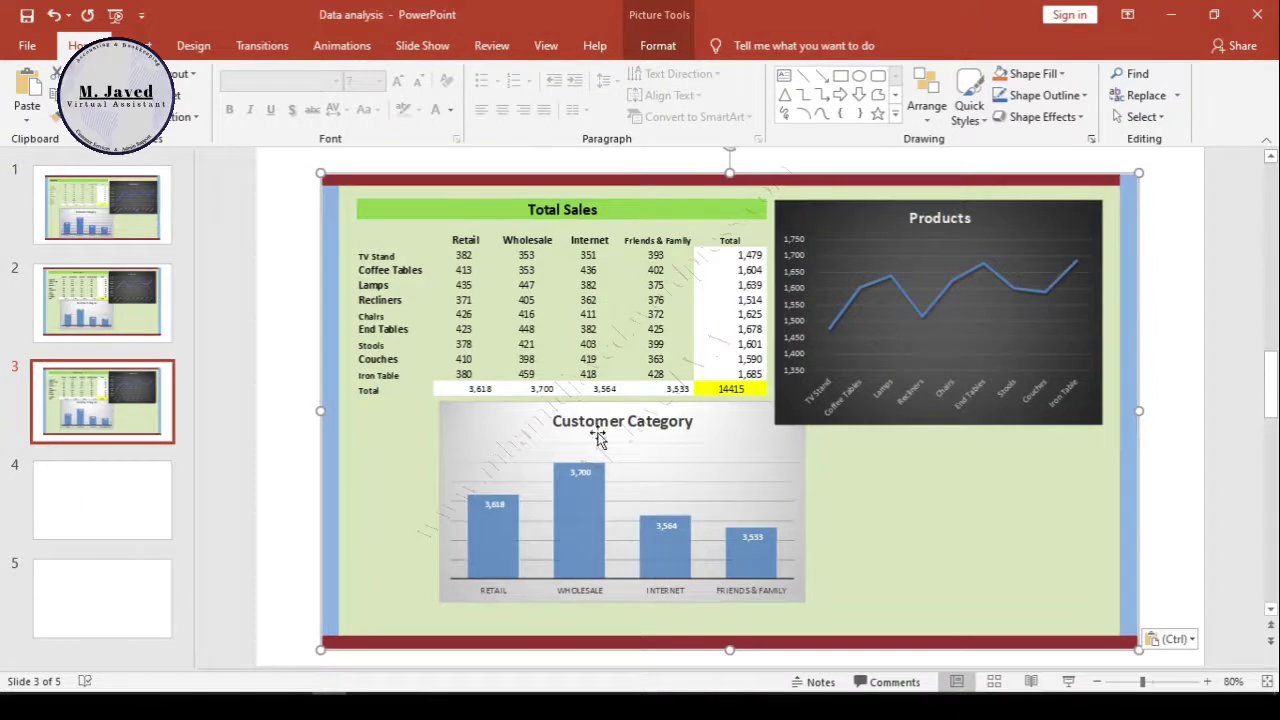
scroll(928, 488, down, 1)
drag(928, 488, 906, 520)
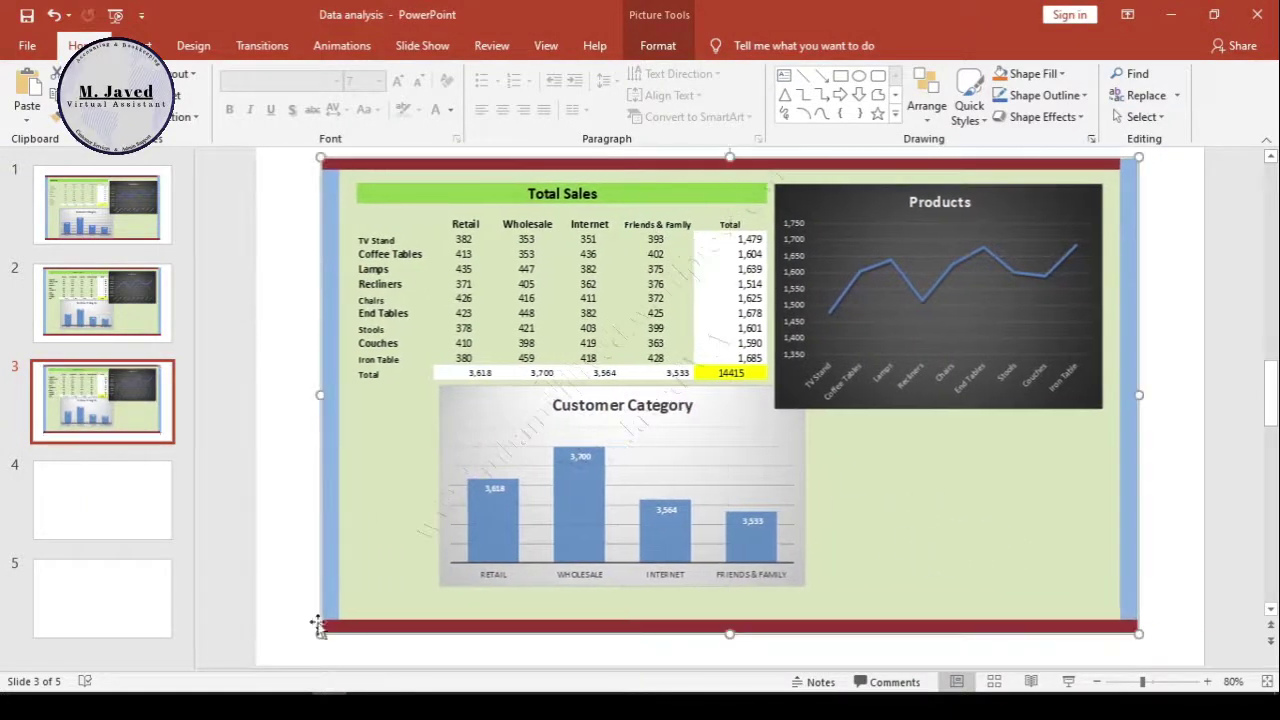
Embed the copied dashboard on slide 4 and shrink it toward the slide's upper-left corner.
click(126, 514)
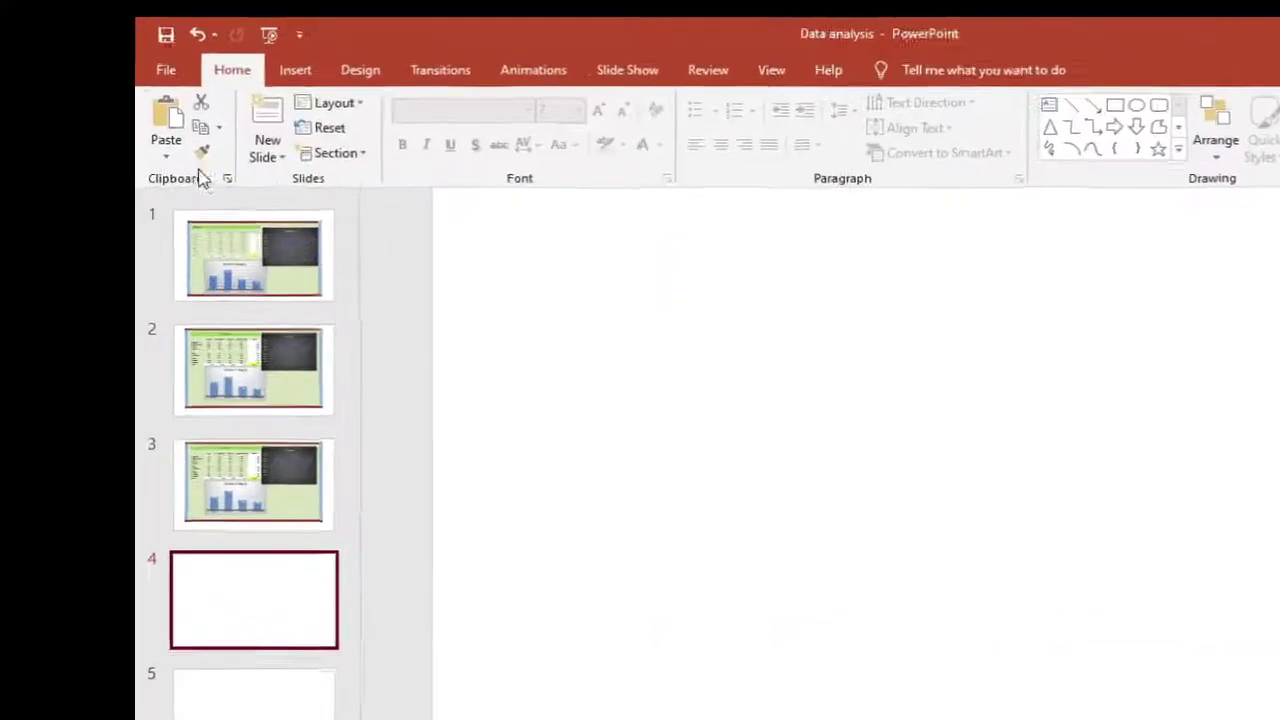
click(174, 158)
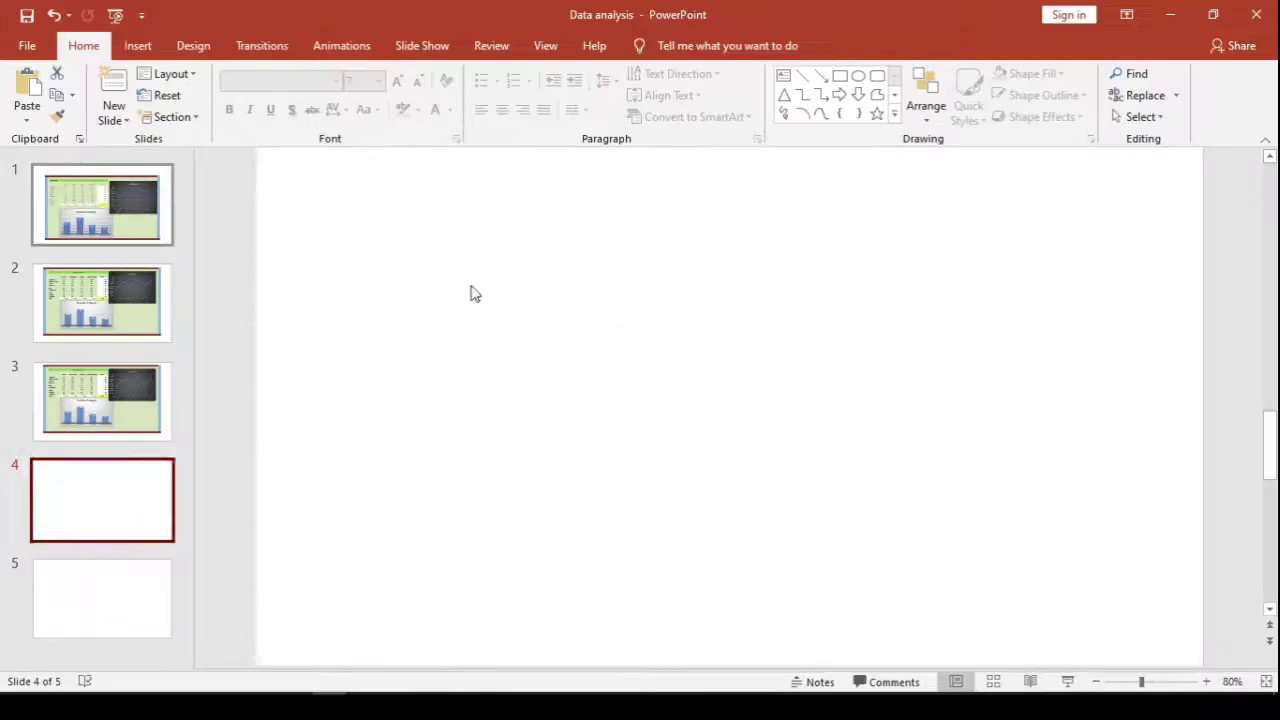
key(ctrl+v)
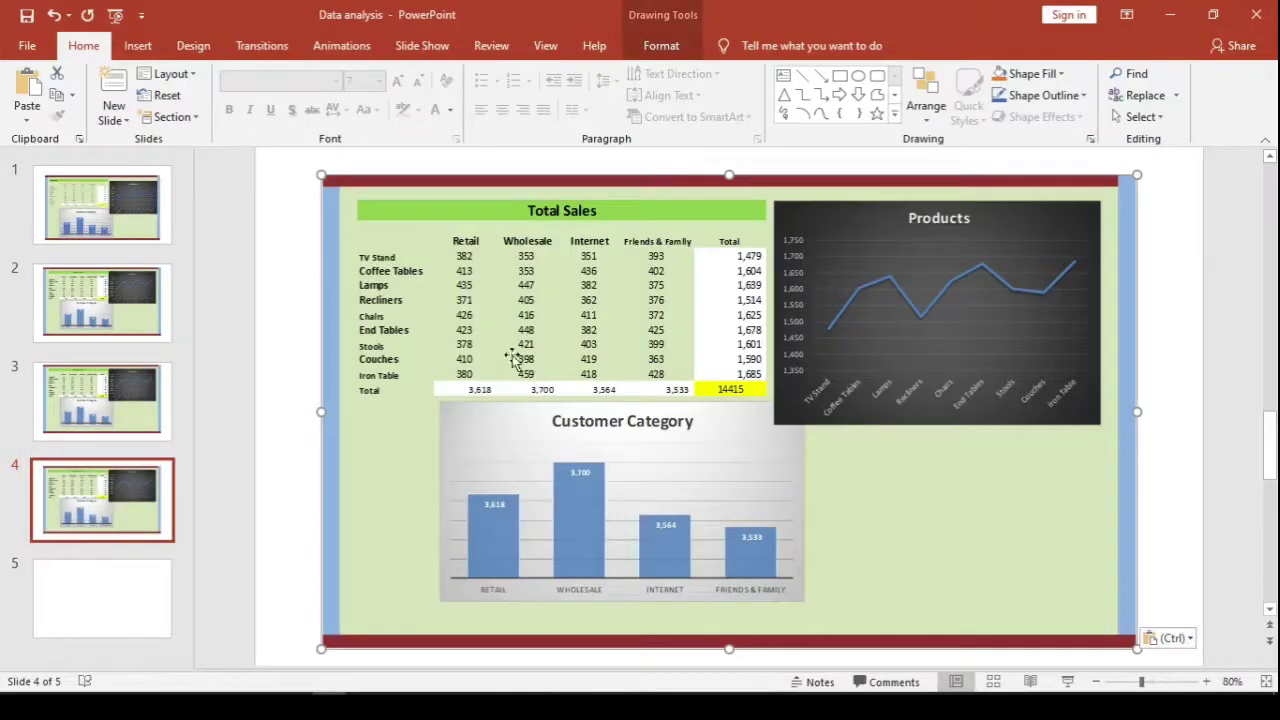
drag(1116, 169, 922, 423)
drag(749, 512, 769, 434)
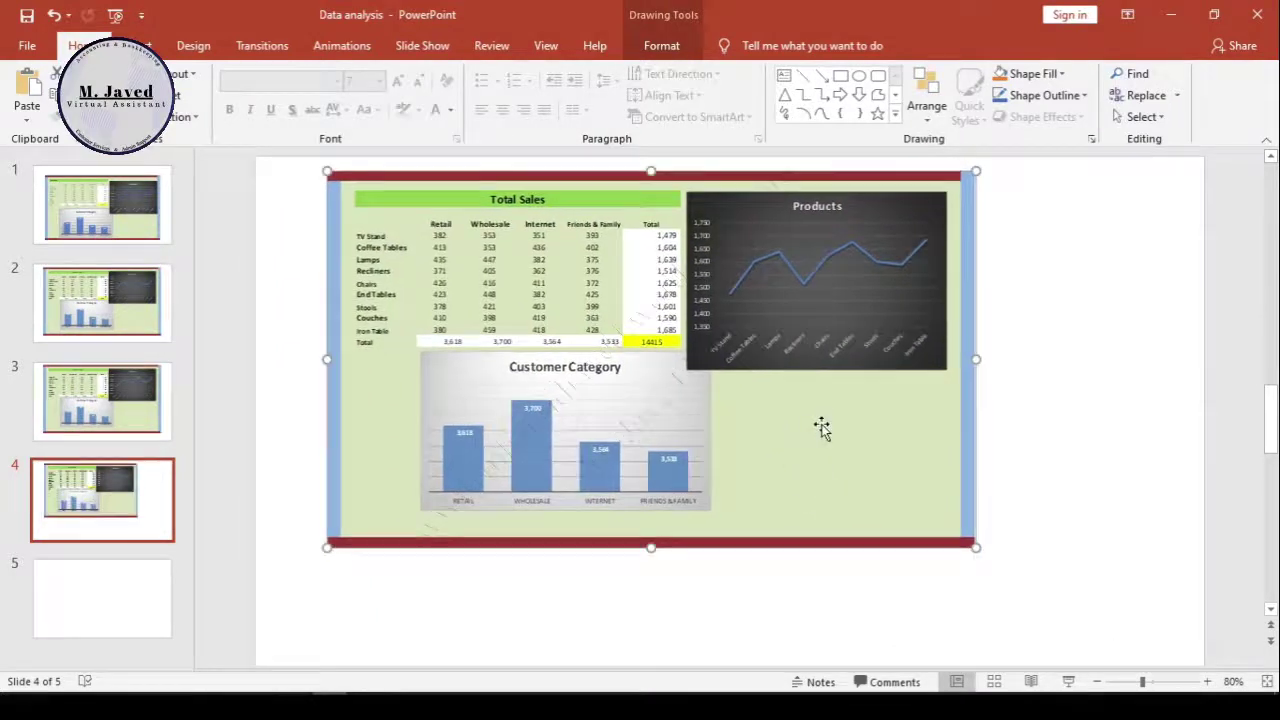
Open the embedded dashboard on slide 4 for editing and examine the formulas behind its Total Sales figures.
double_click(821, 424)
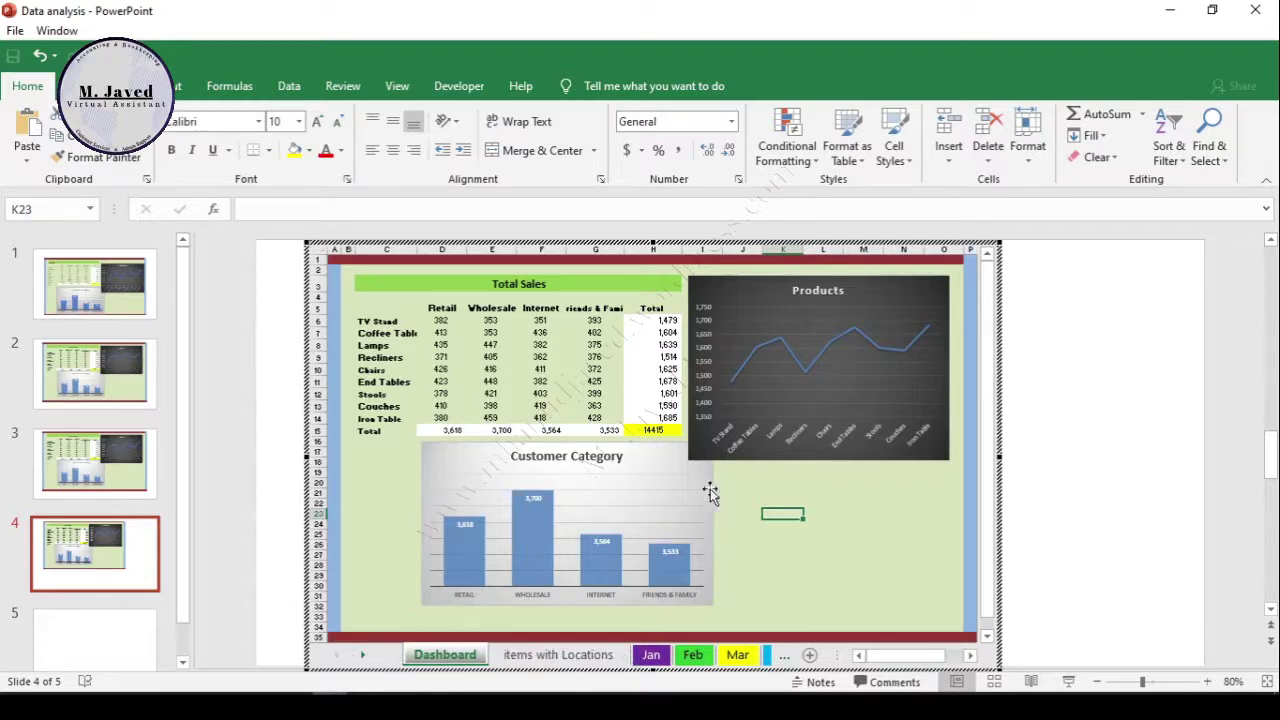
click(500, 370)
click(490, 393)
click(447, 331)
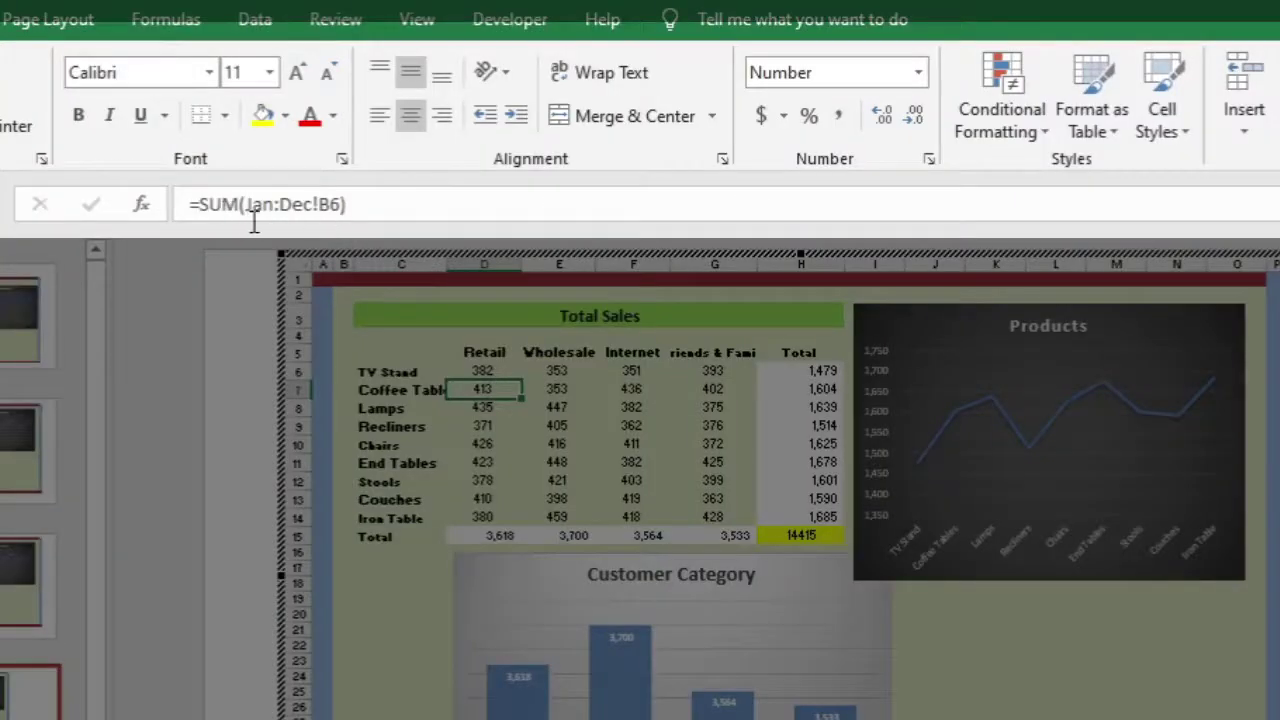
click(557, 444)
click(712, 407)
click(632, 499)
click(445, 358)
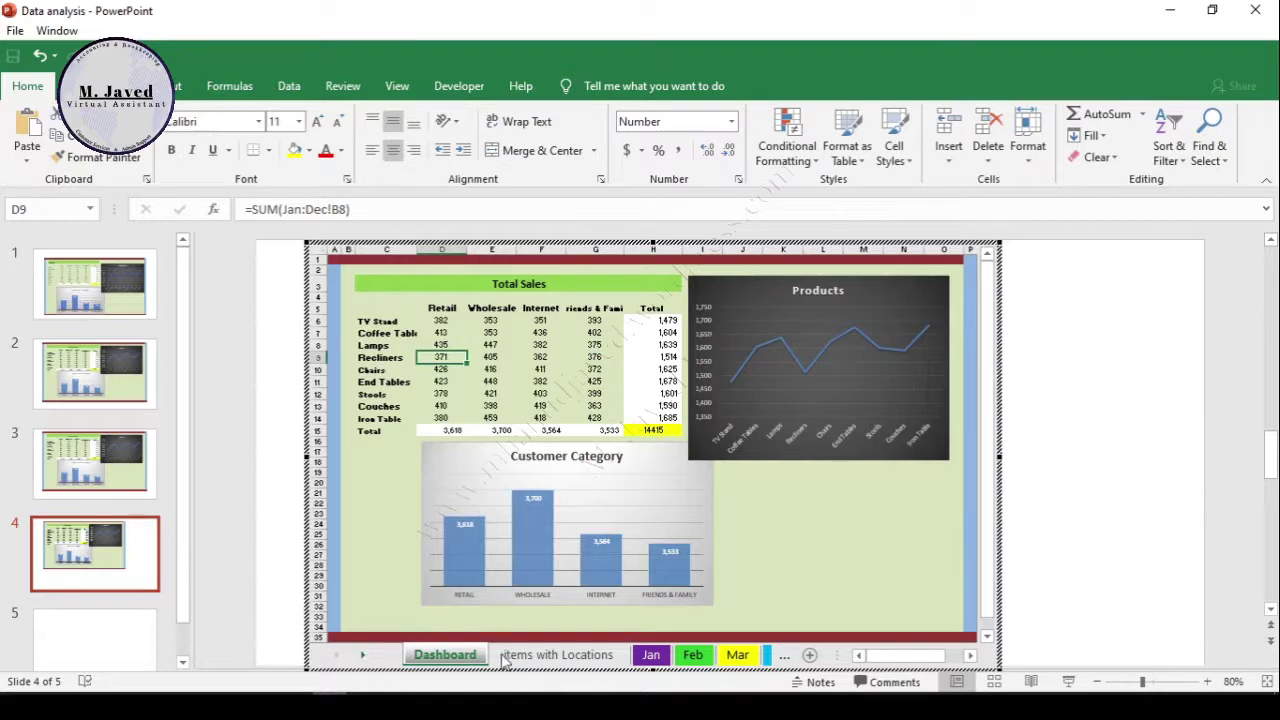
Fill the March sales figures B5:E13 in the embedded workbook with the formula =RANDBETWEEN(300,500).
click(650, 655)
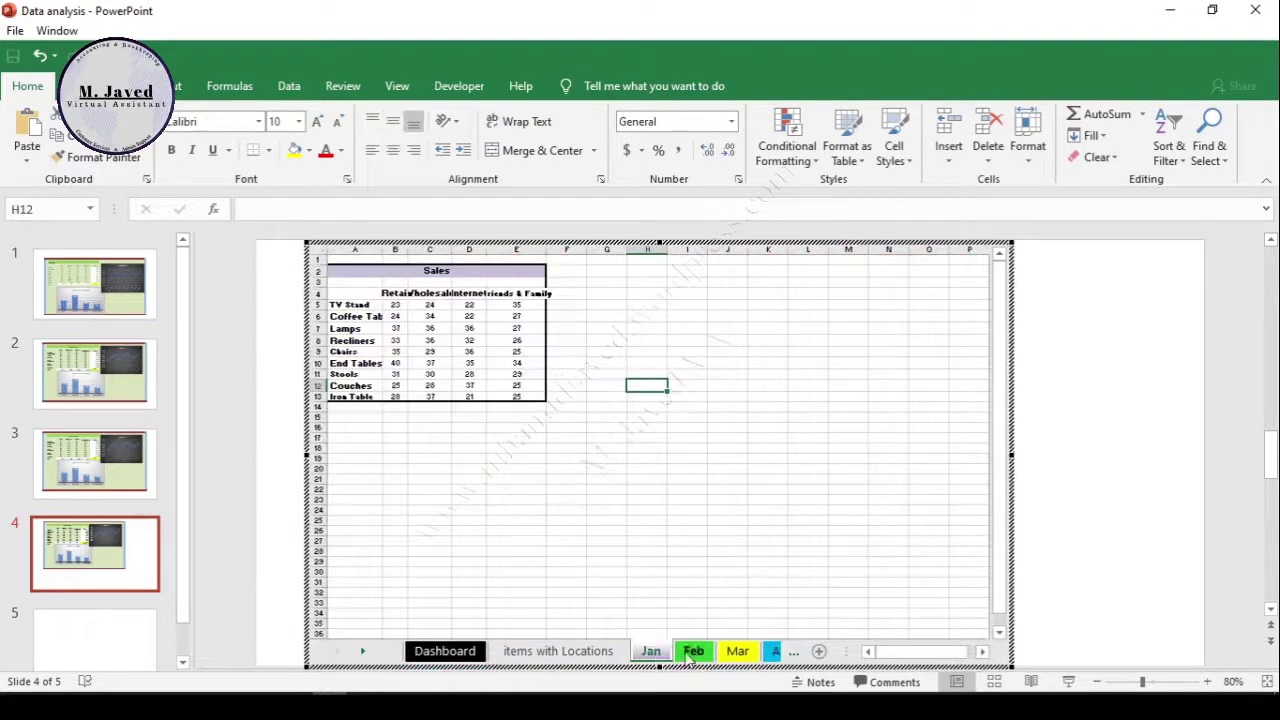
drag(395, 305, 485, 405)
text(=ran)
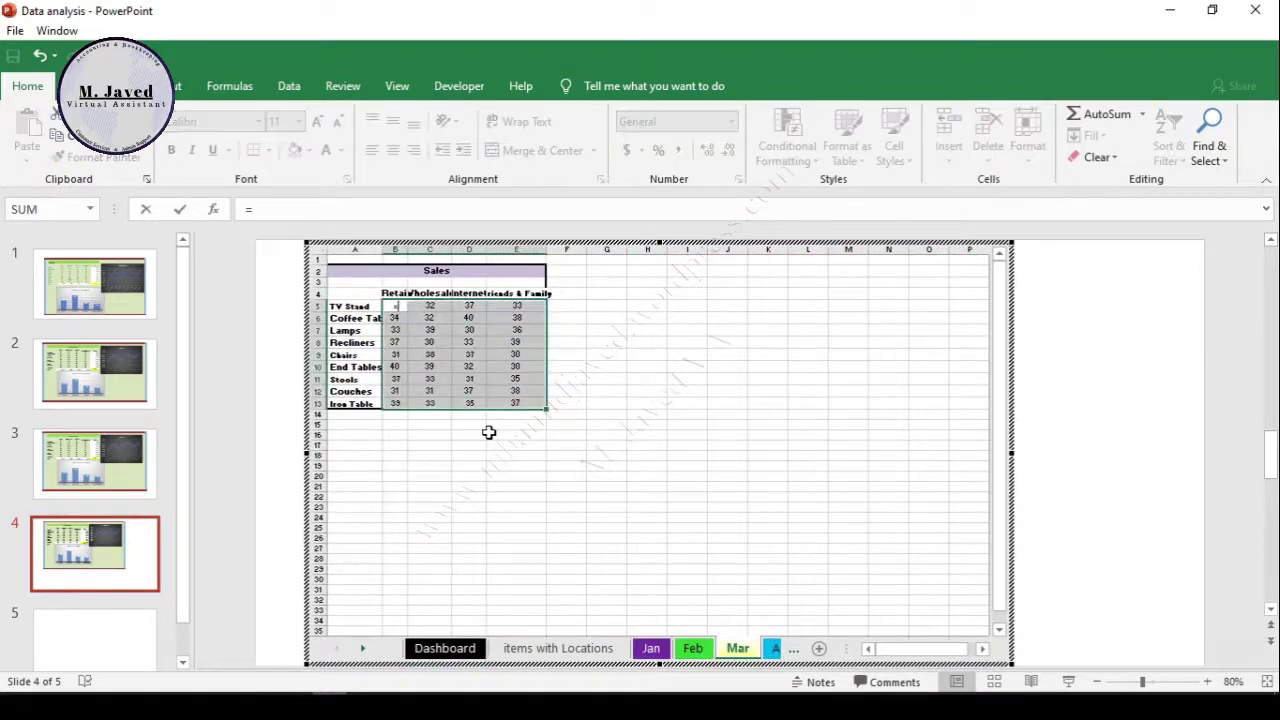
key(Tab)
text(300,500))
key(ctrl+Return)
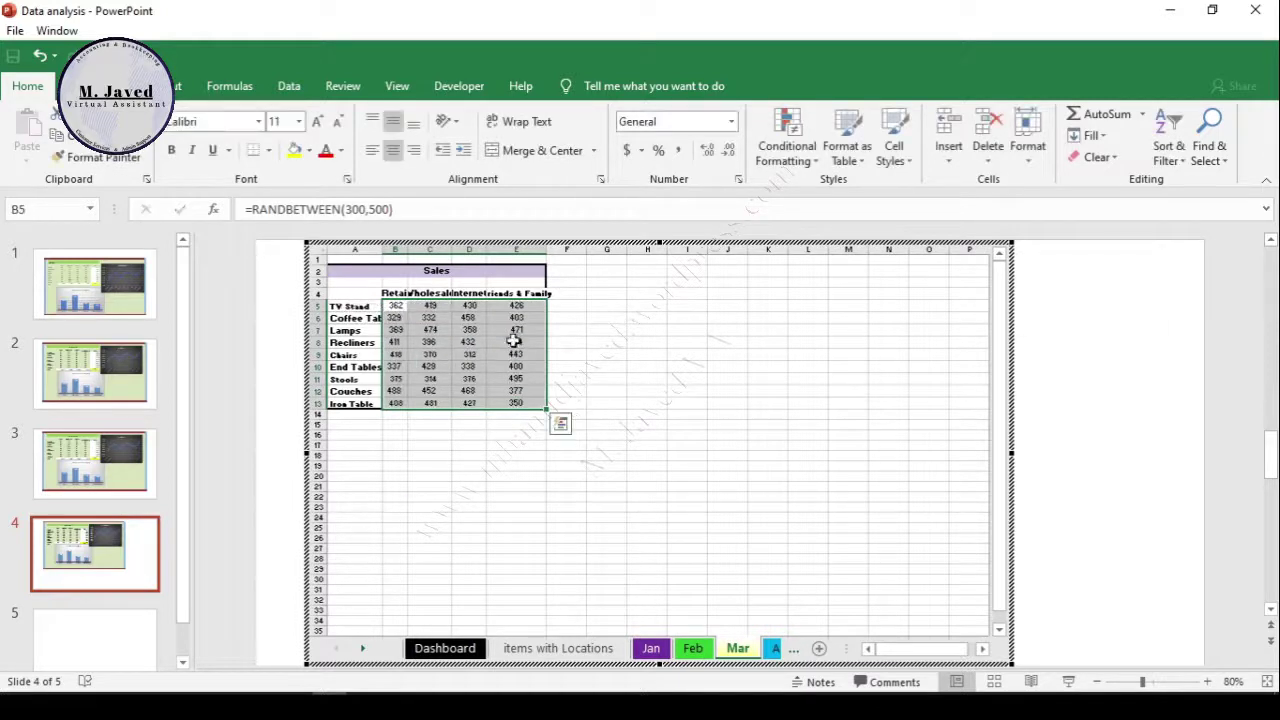
Return the embedded workbook to its Dashboard sheet, finish editing it and open slide 5.
click(573, 390)
click(447, 647)
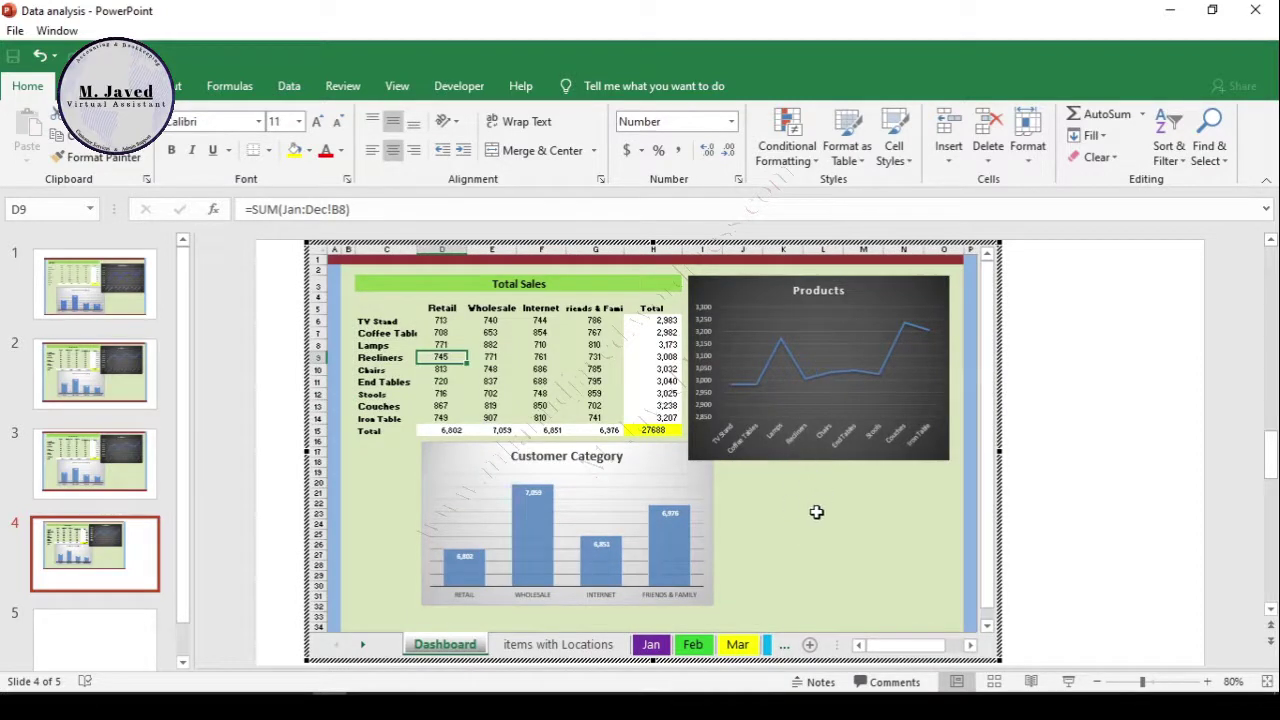
click(323, 535)
click(129, 594)
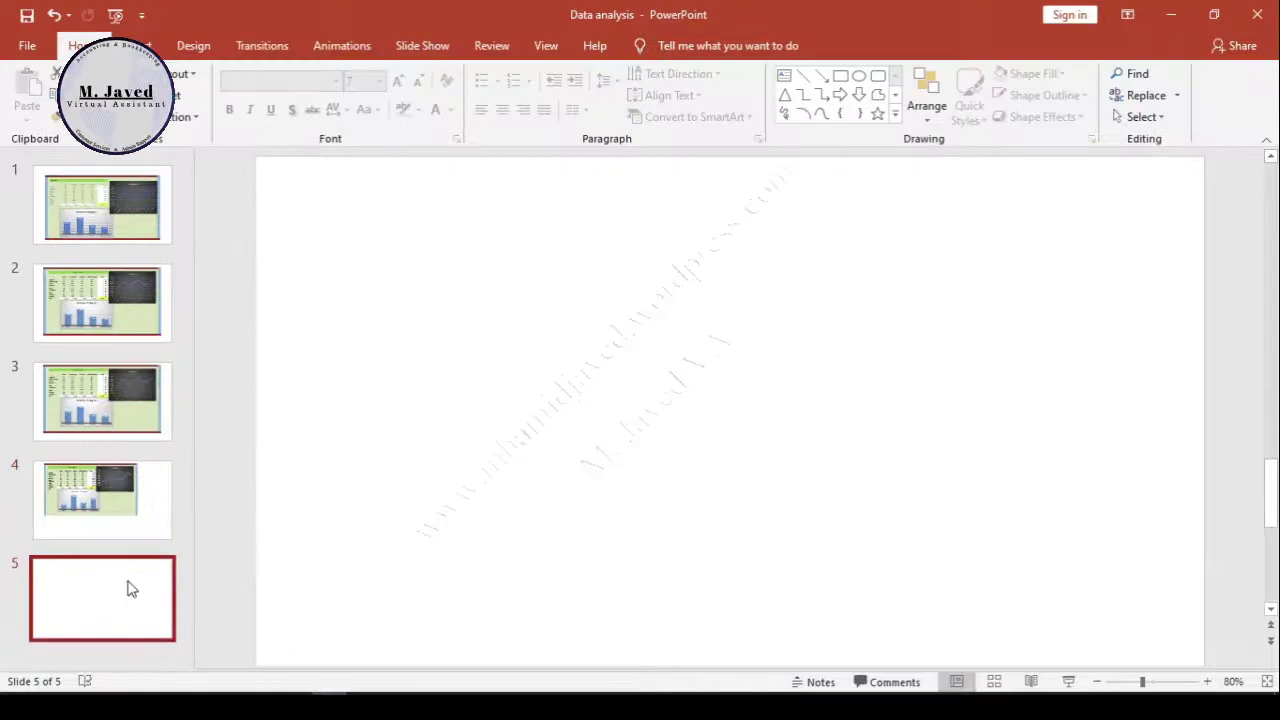
Switch to the Dashboard workbook in Excel, copy the full dashboard range on its Home sheet and return to PowerPoint.
mouse_move(296, 706)
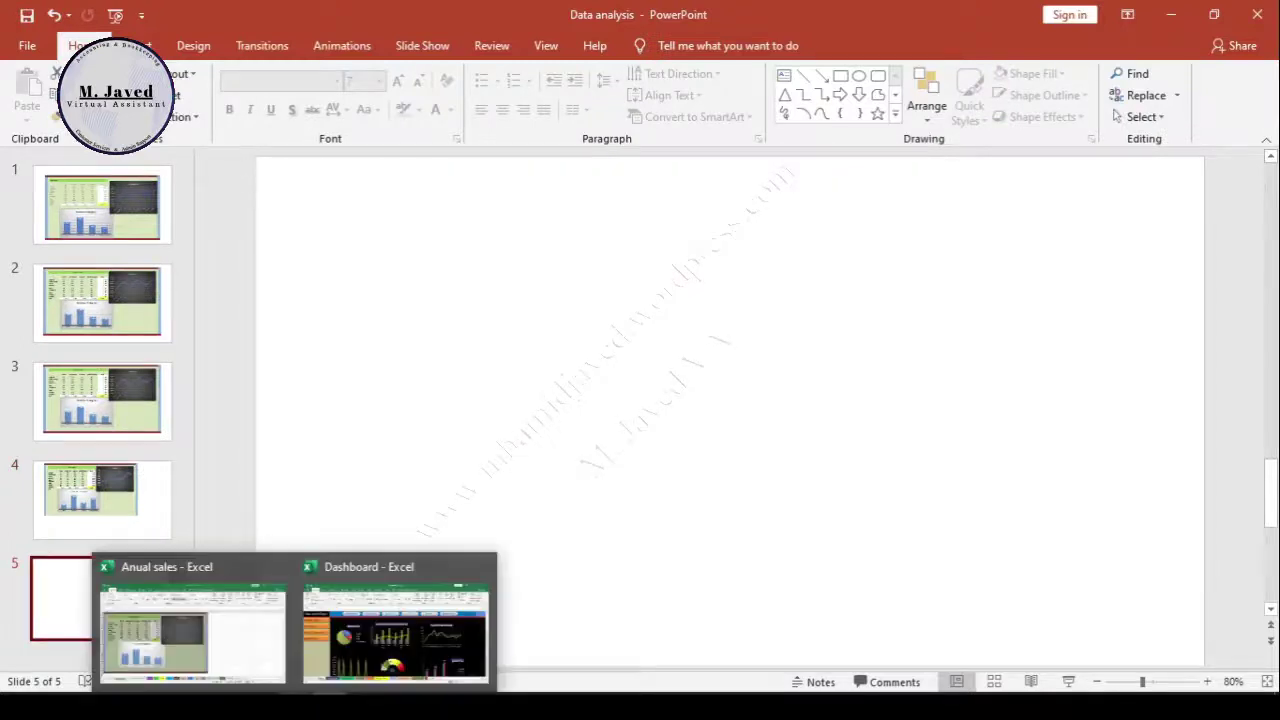
click(363, 646)
click(215, 210)
drag(200, 208, 1192, 555)
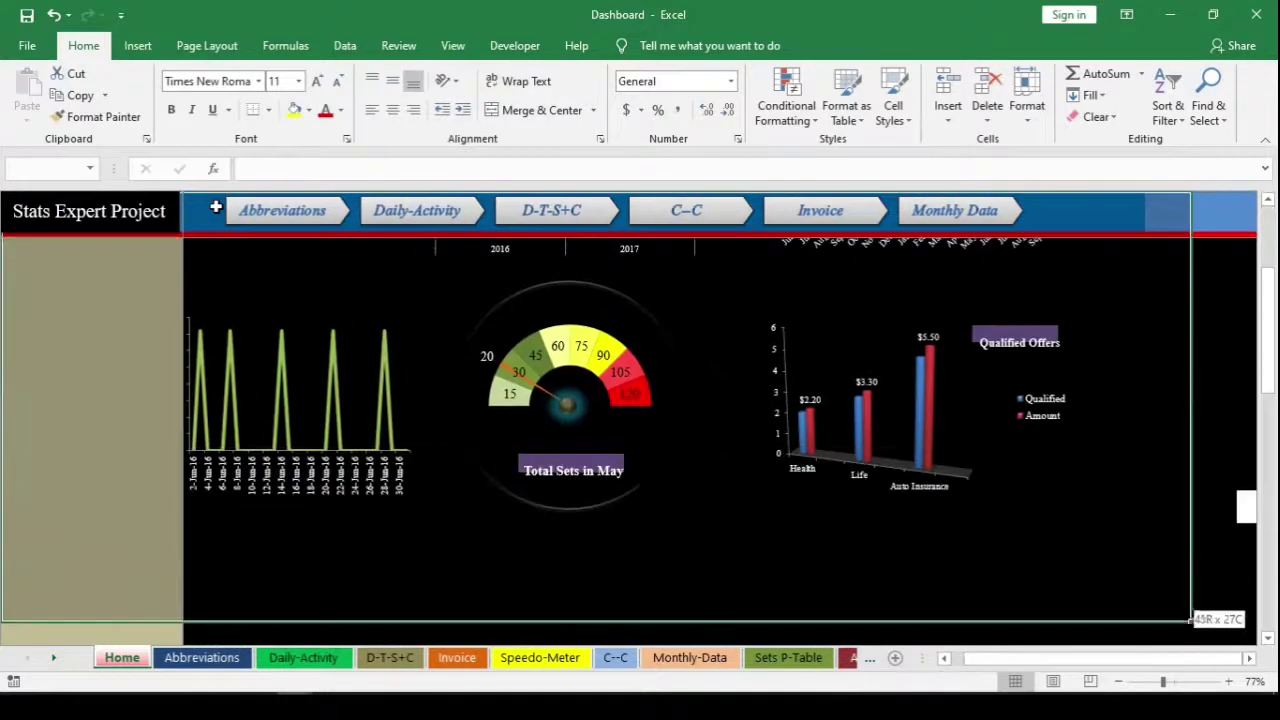
key(ctrl+c)
key(alt+Tab)
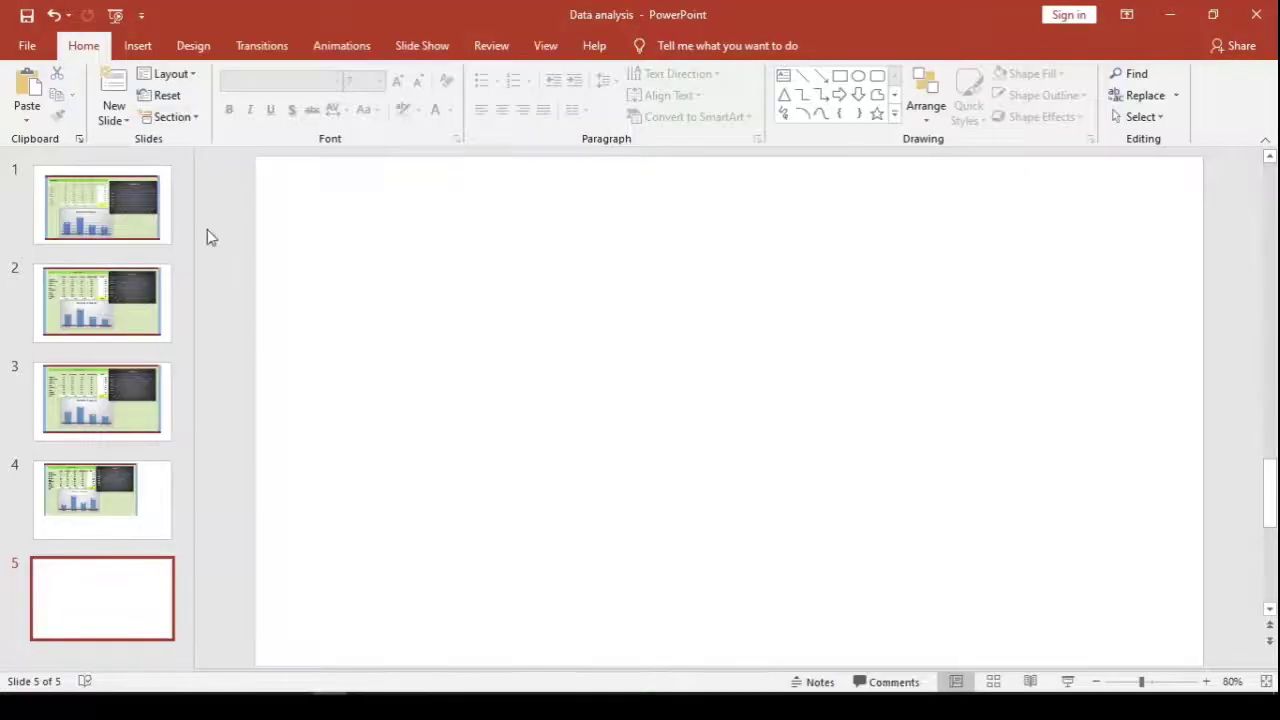
Embed the copied dashboard on slide 5 and place it at a reduced size in the slide's upper-left area.
click(27, 119)
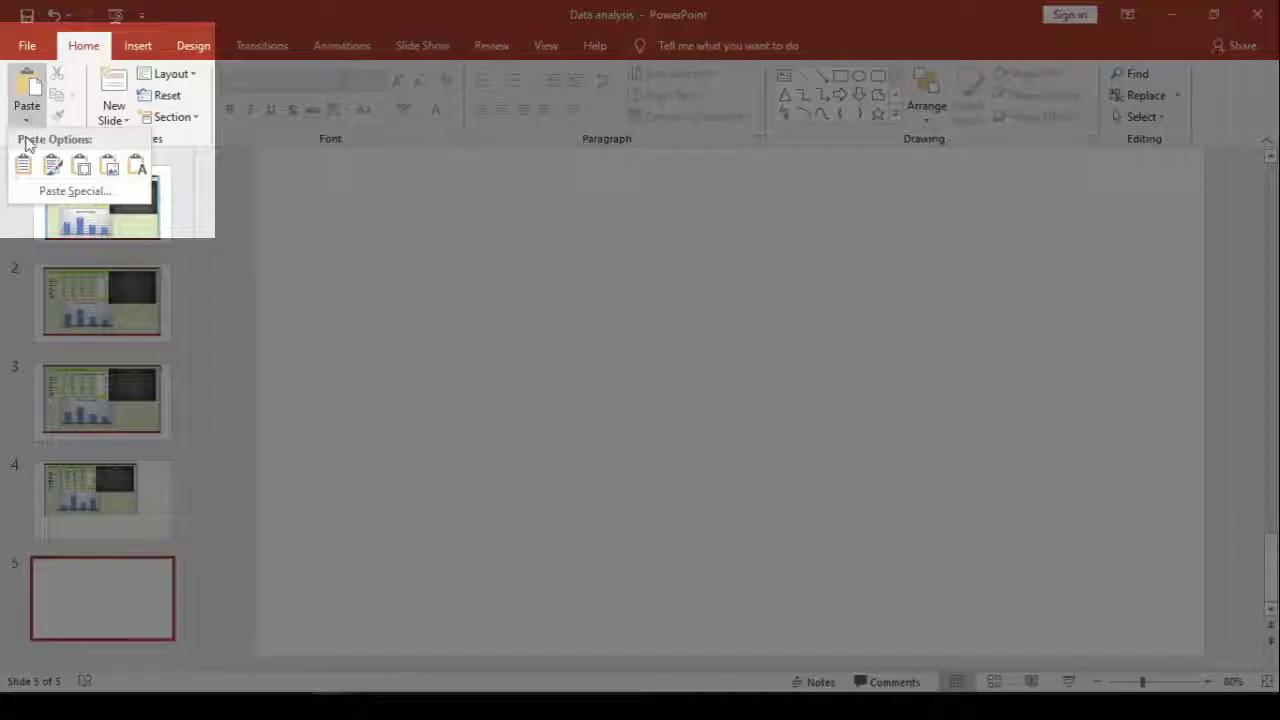
click(81, 165)
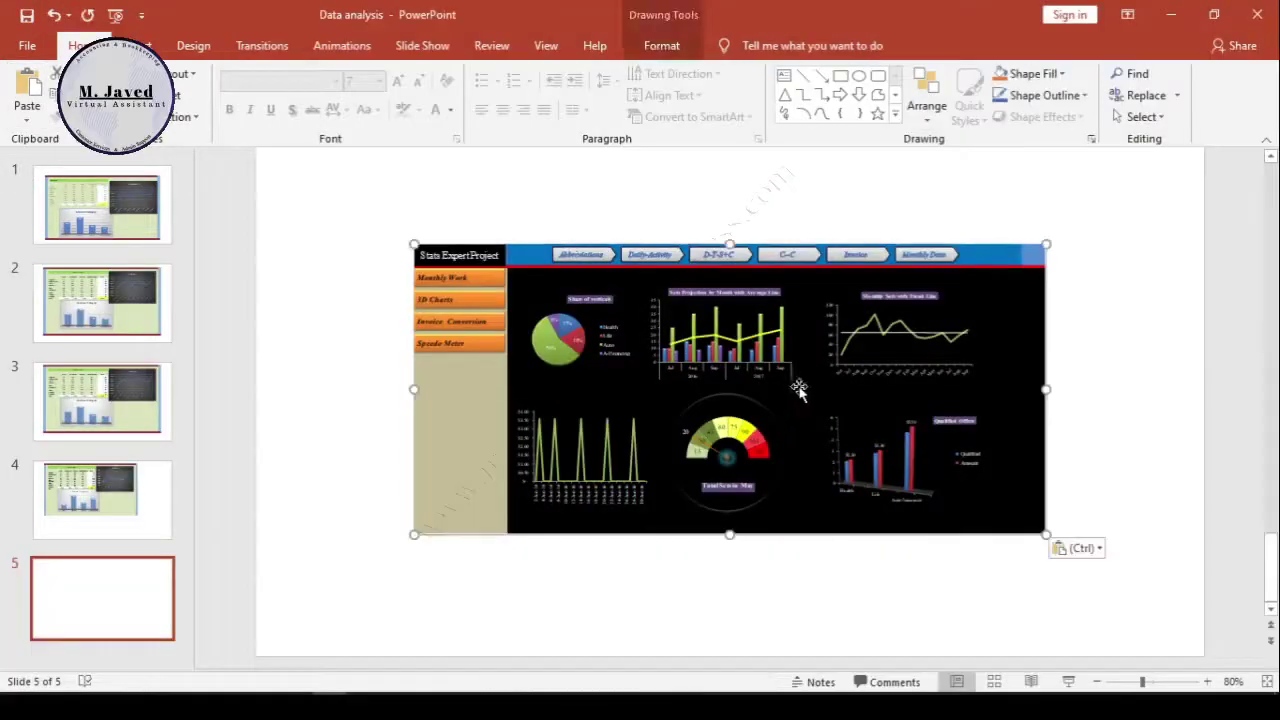
drag(800, 386, 727, 323)
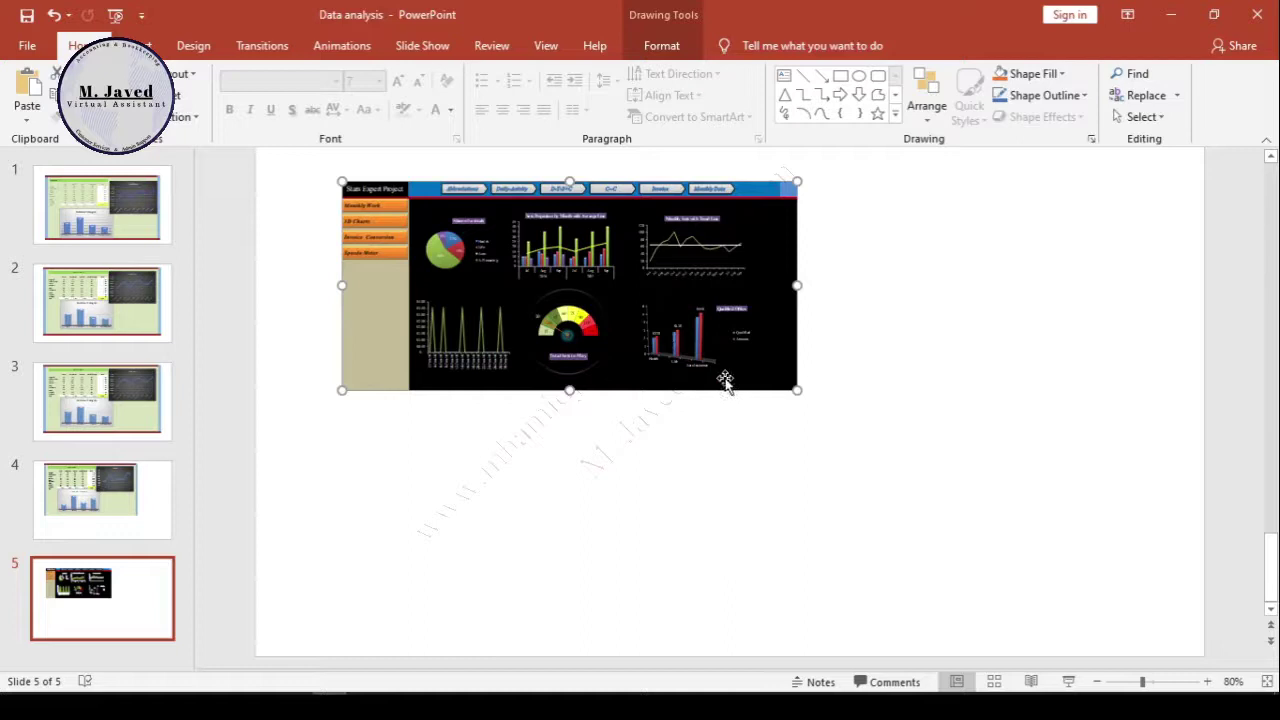
drag(820, 432, 917, 553)
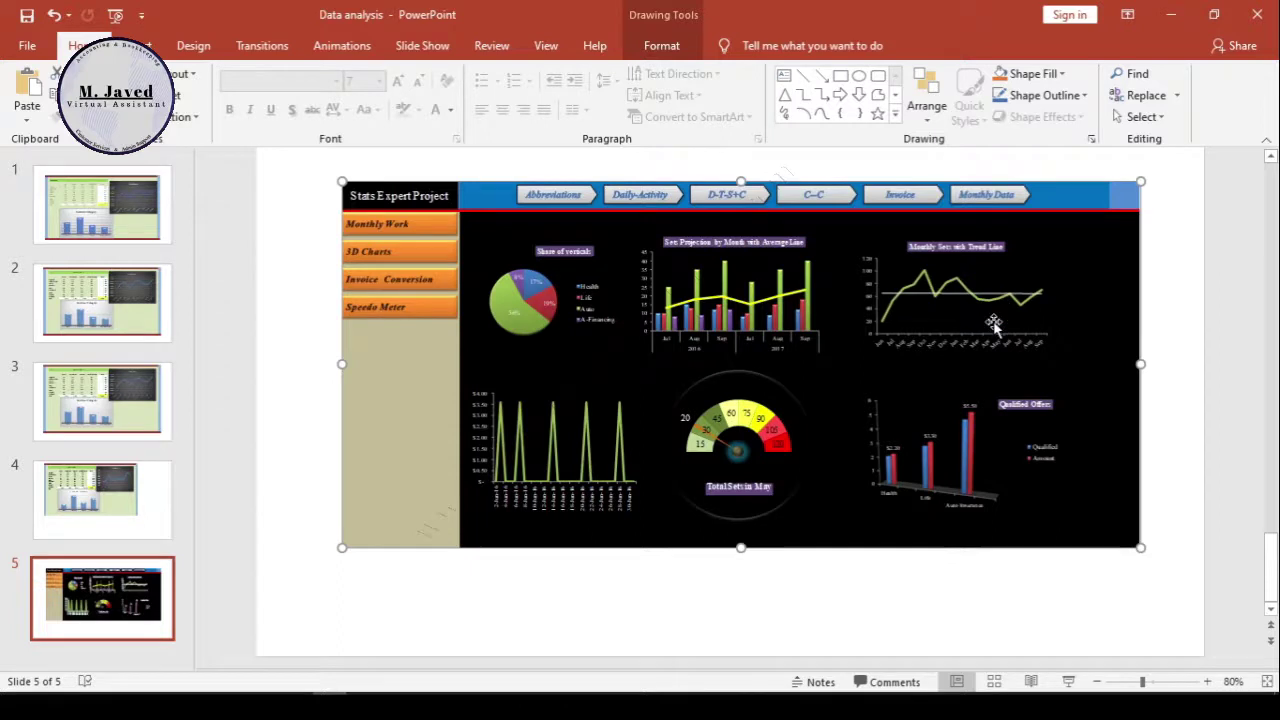
key(Escape)
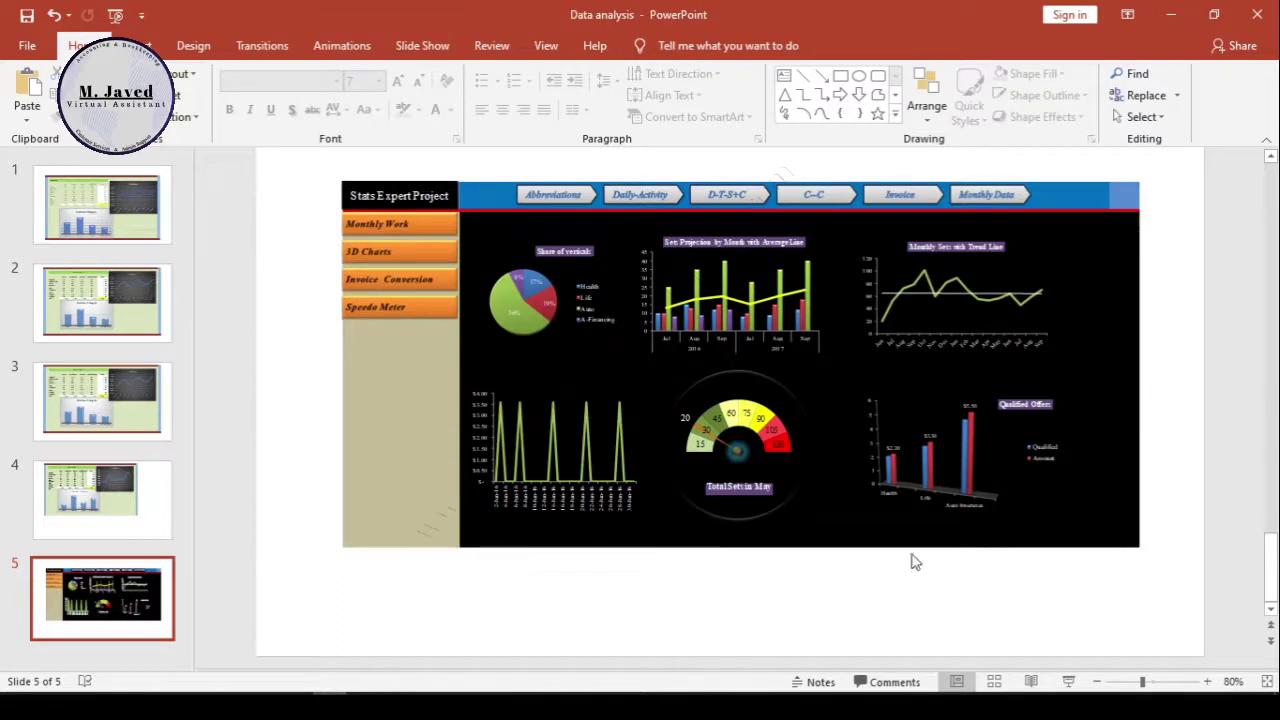
click(1115, 512)
key(ctrl+z)
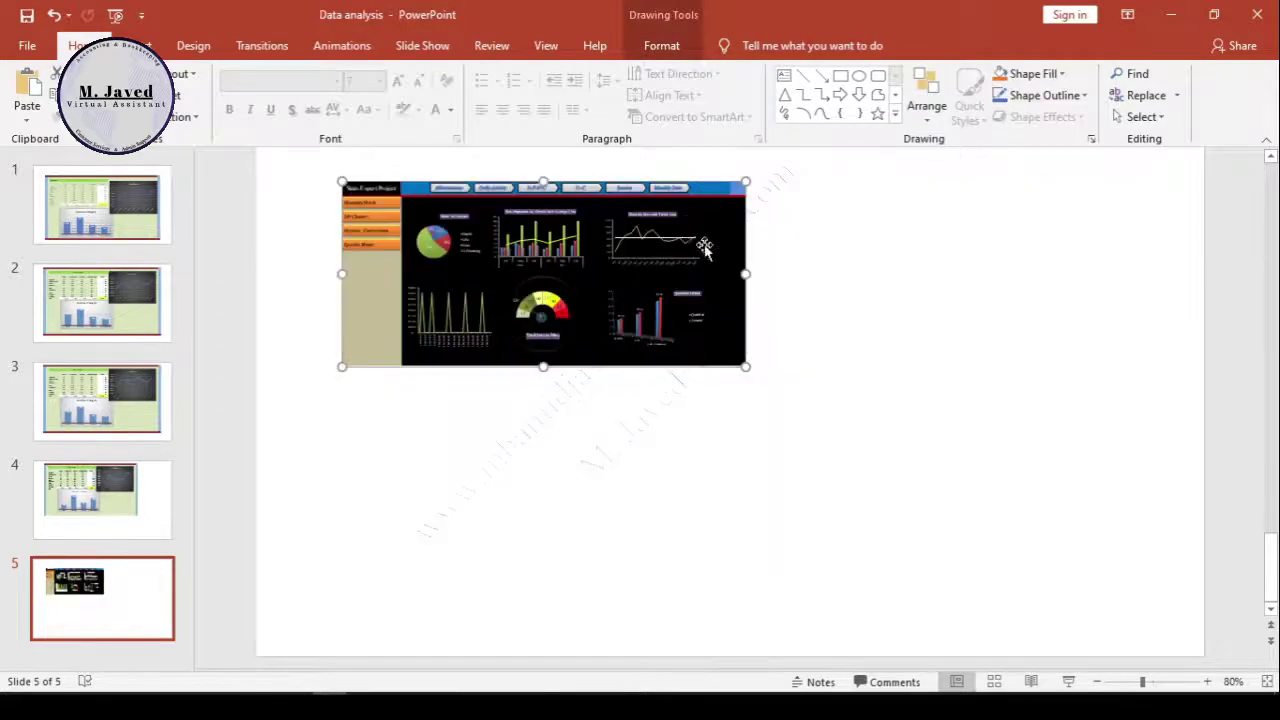
Open the embedded dashboard on slide 5 for editing with macros enabled and return to the PowerPoint window.
double_click(378, 278)
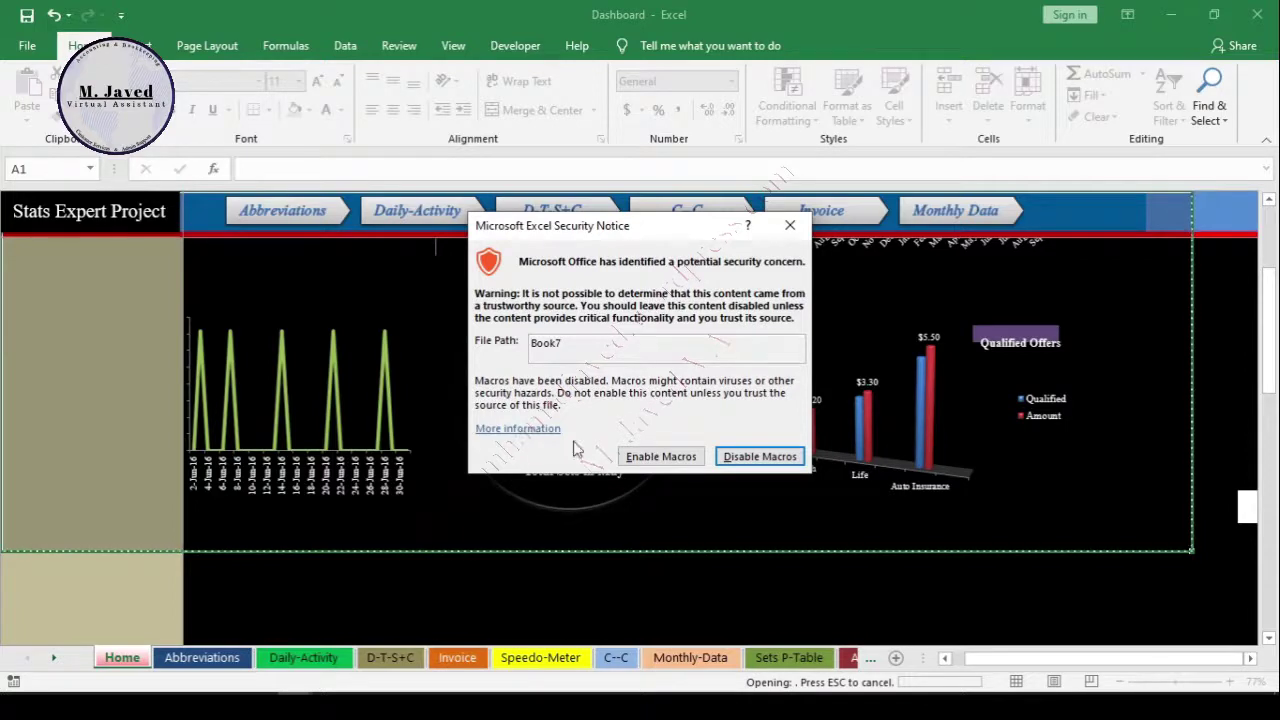
click(661, 456)
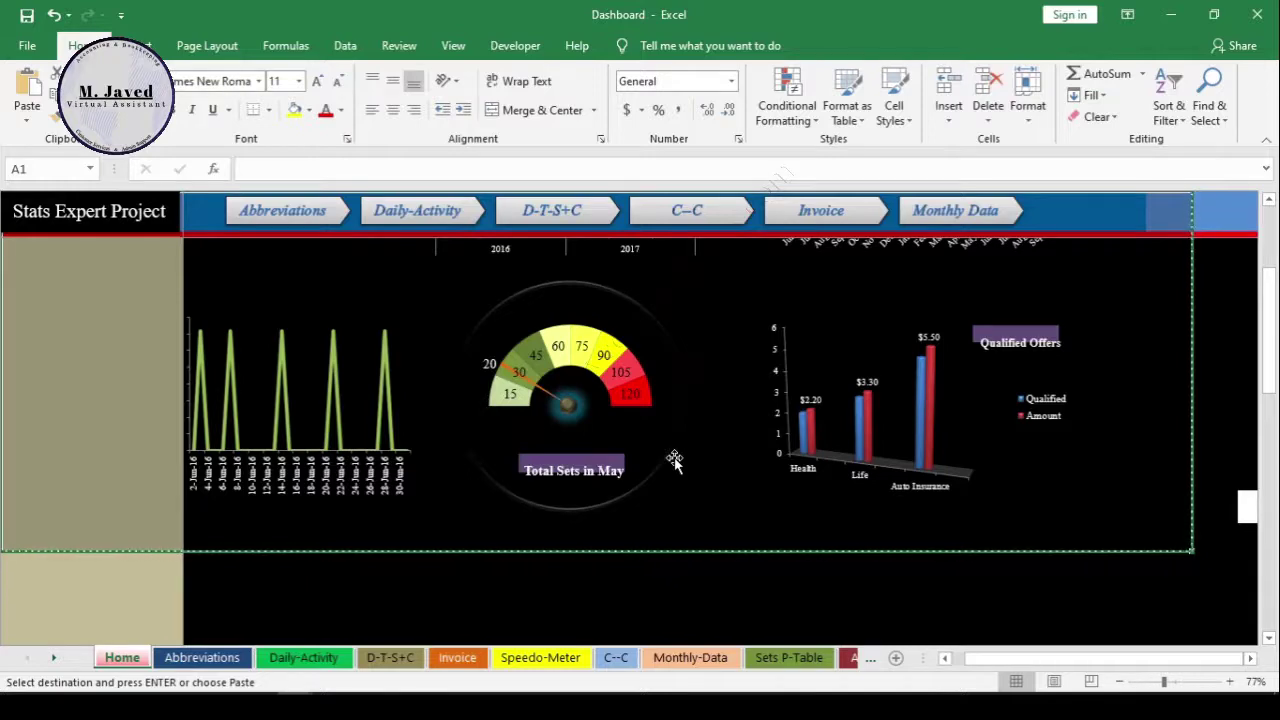
key(alt+Tab)
key(ctrl+v)
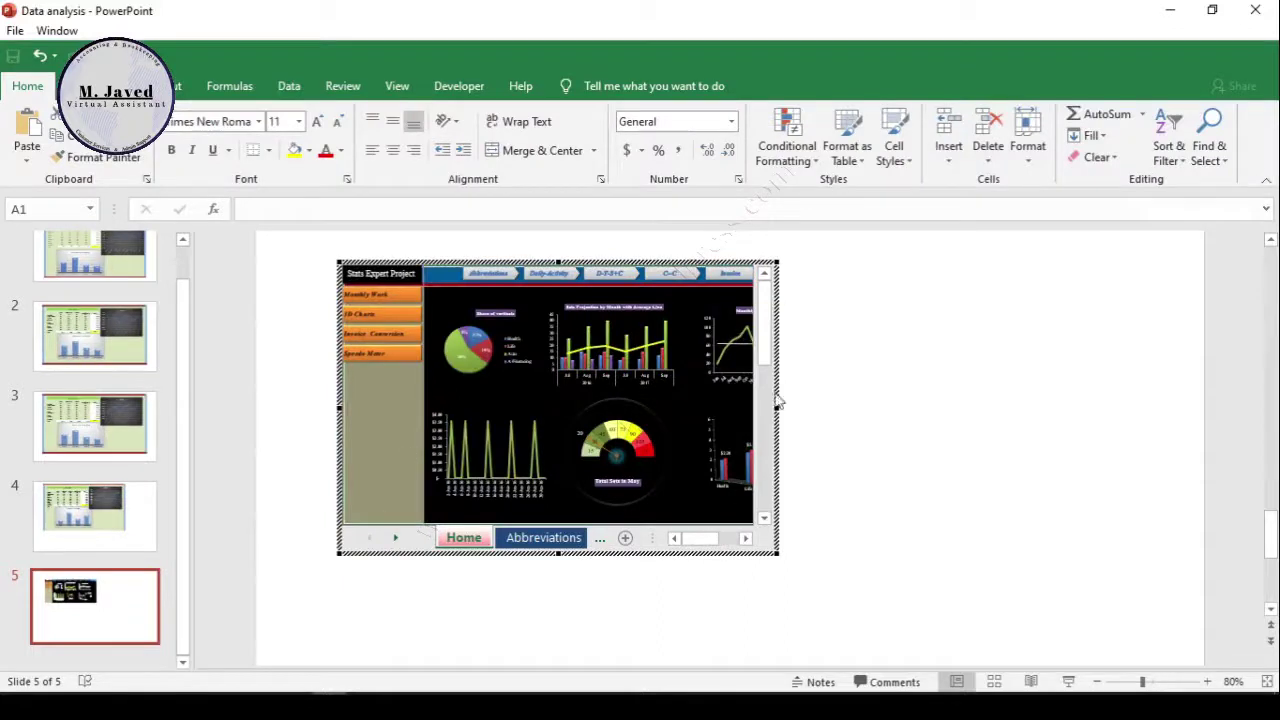
Fill C24:F24 on the embedded workbook's Daily-Activity sheet with the formula =RANDBETWEEN(300,500).
click(396, 538)
click(396, 538)
click(482, 539)
drag(391, 341, 450, 341)
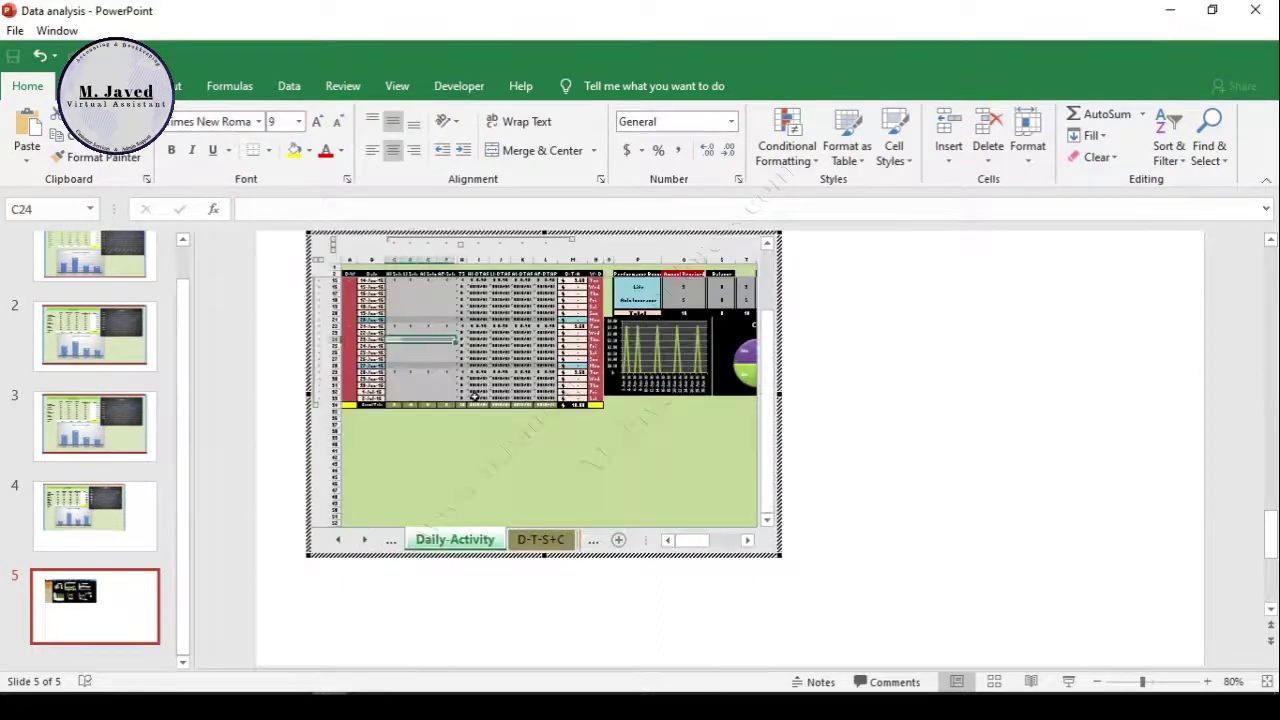
text(=RANDBETWEEN(100,500))
key(ctrl+Return)
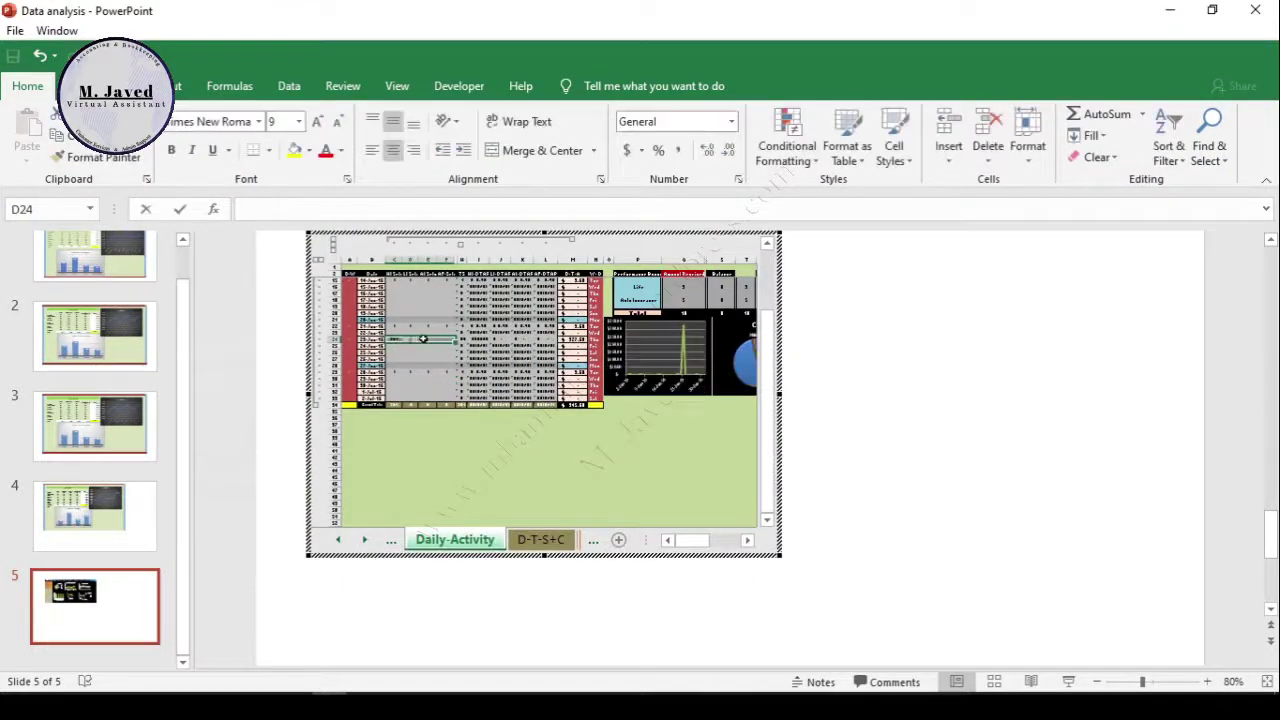
text(=RANDBETWEEN(300,50)
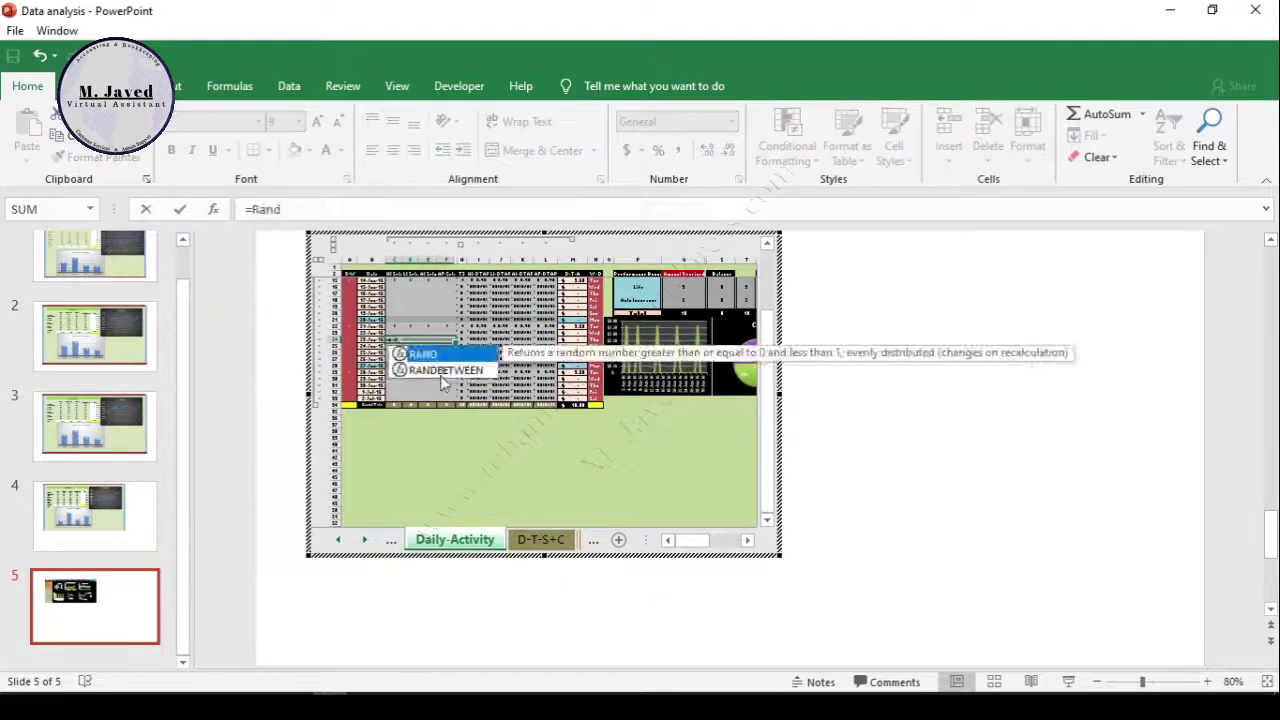
text(0))
key(ctrl+Return)
Copy the RANDBETWEEN formulas into other daily rows, including row 11, and return to the embedded workbook's Home sheet.
scroll(415, 420, up, 4)
key(ctrl+c)
key(ctrl+v)
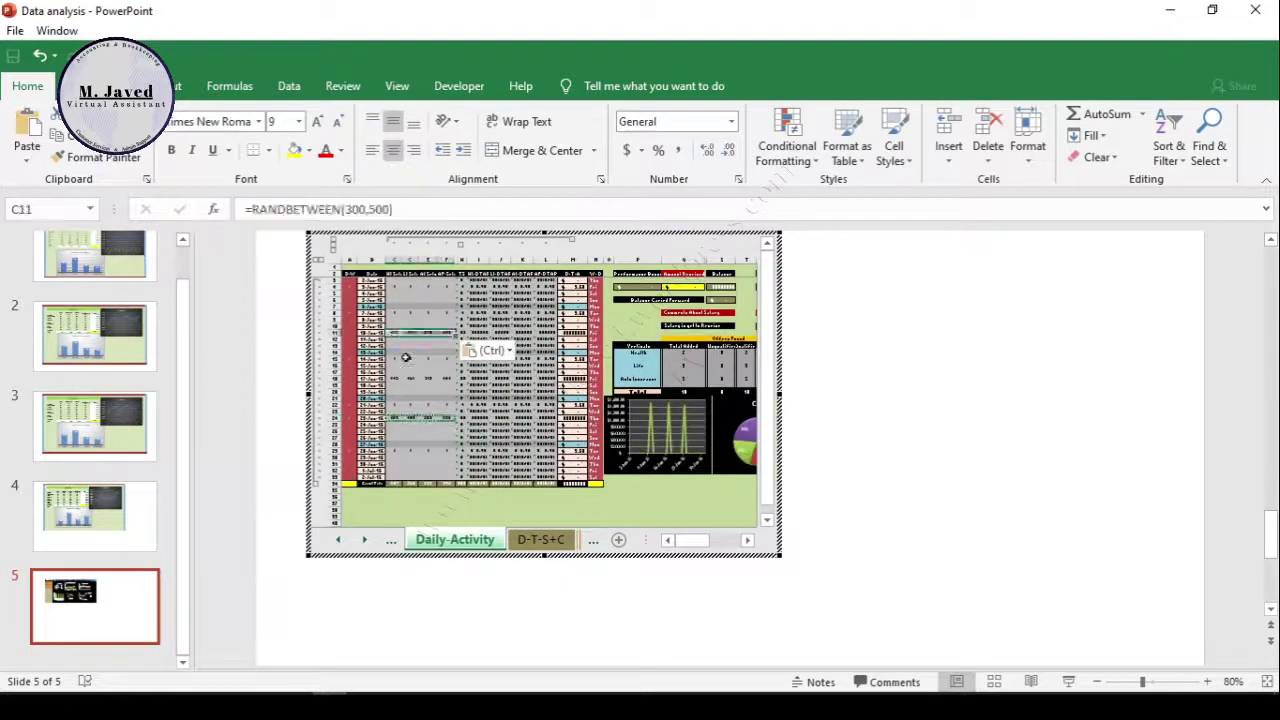
key(ctrl+Page_Up)
key(ctrl+Page_Up)
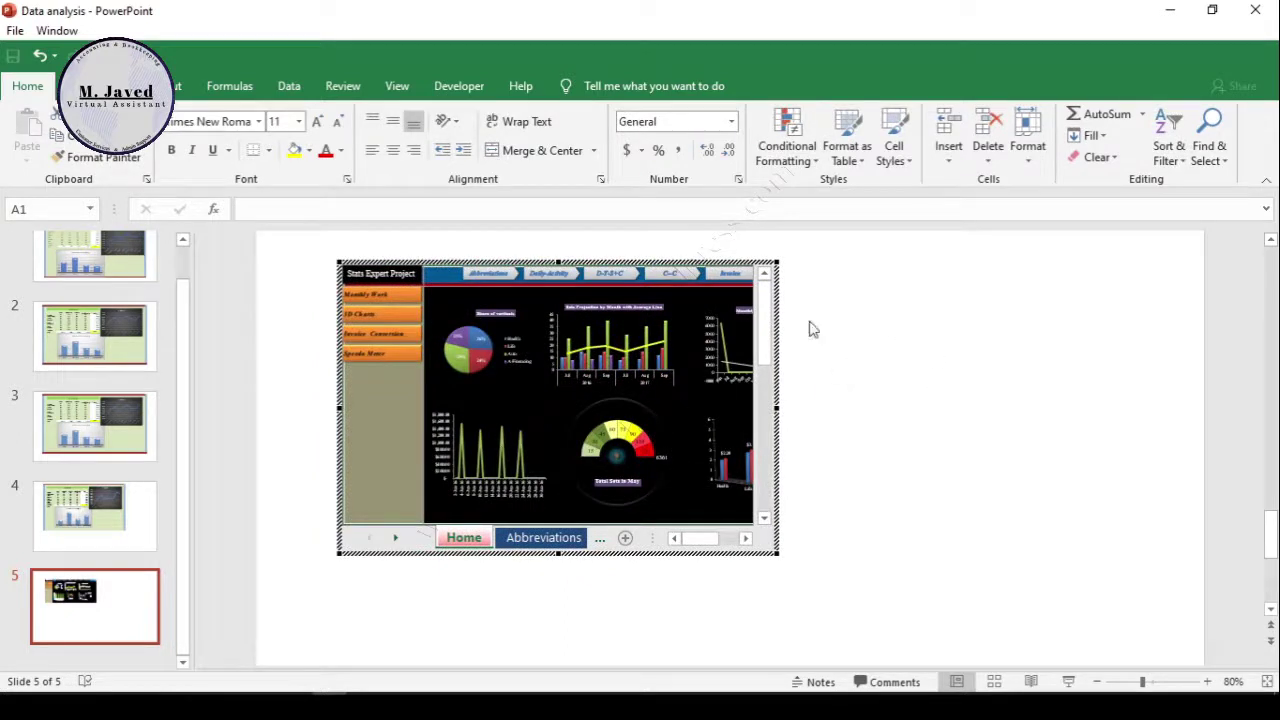
Finish editing and enlarge the embedded dashboard to fill most of slide 5, and move that slide to the first position.
click(880, 441)
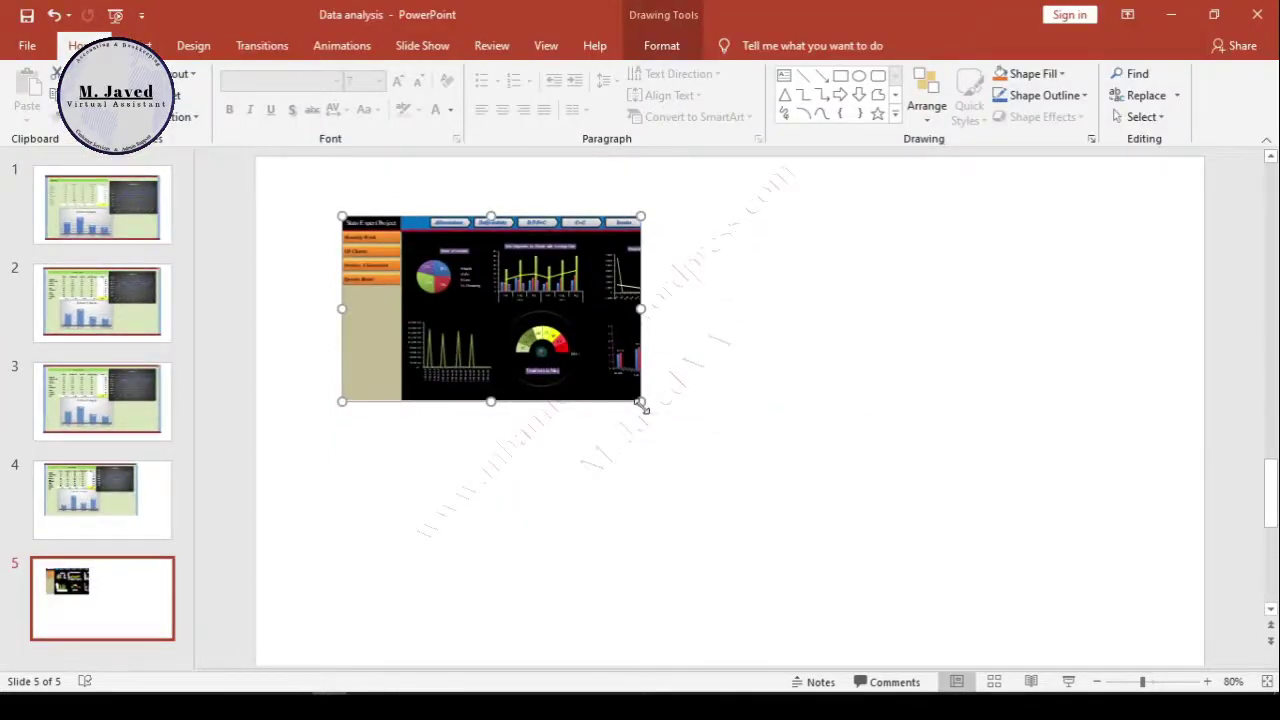
drag(641, 403, 921, 630)
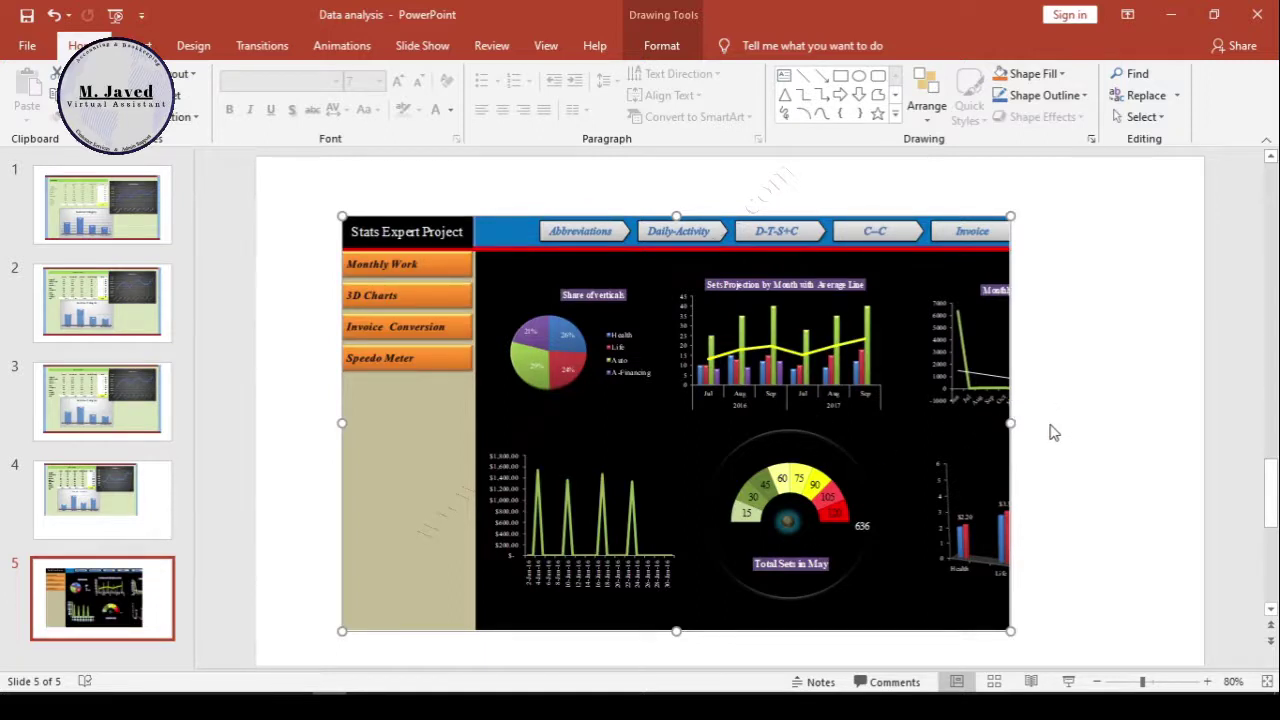
drag(140, 595, 138, 203)
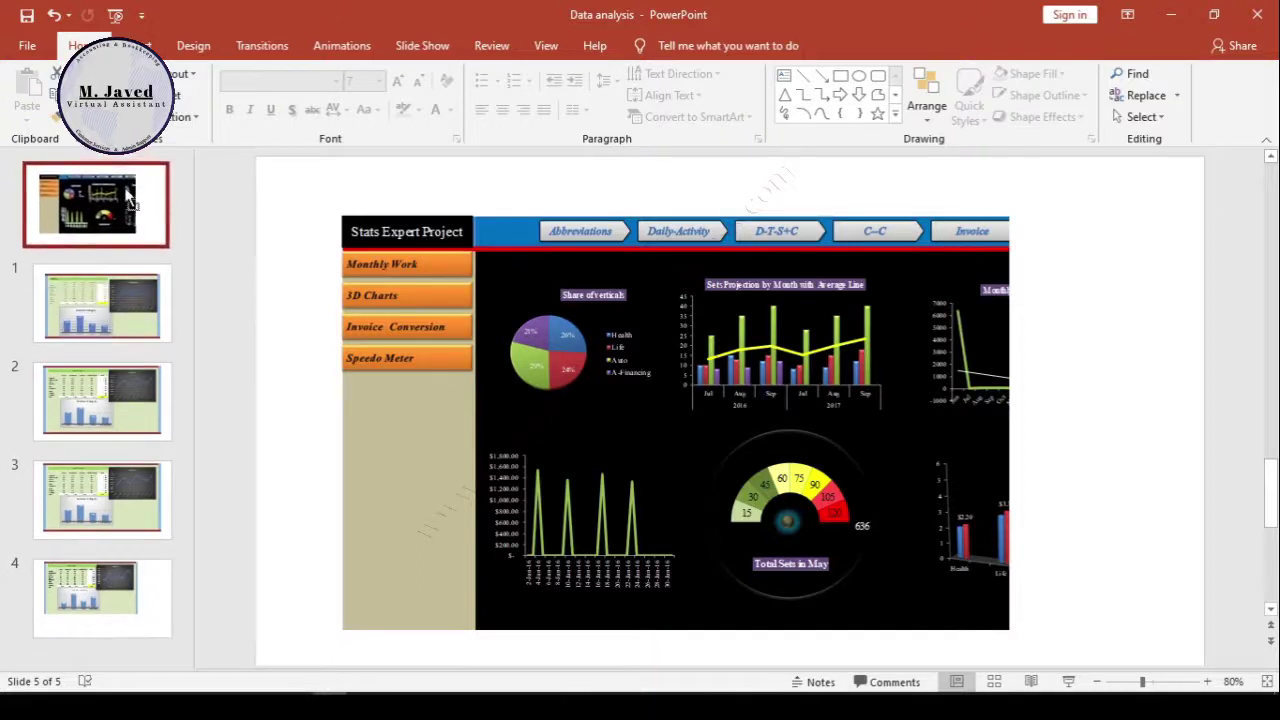